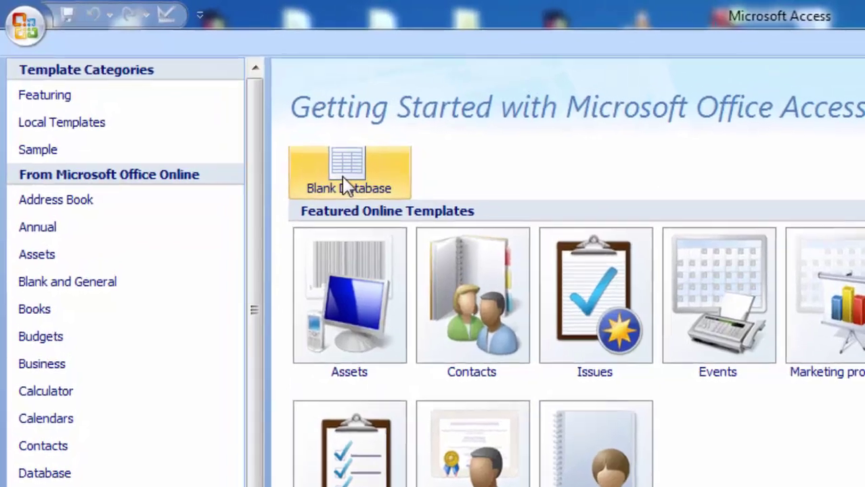
# Create a blank database and save its first table as 'simple' in Design view.
pyautogui.click(193, 100)
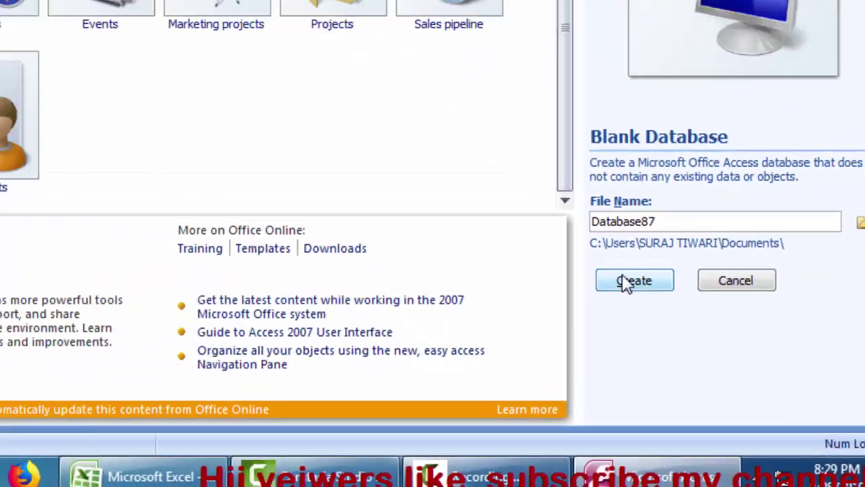
pyautogui.click(536, 193)
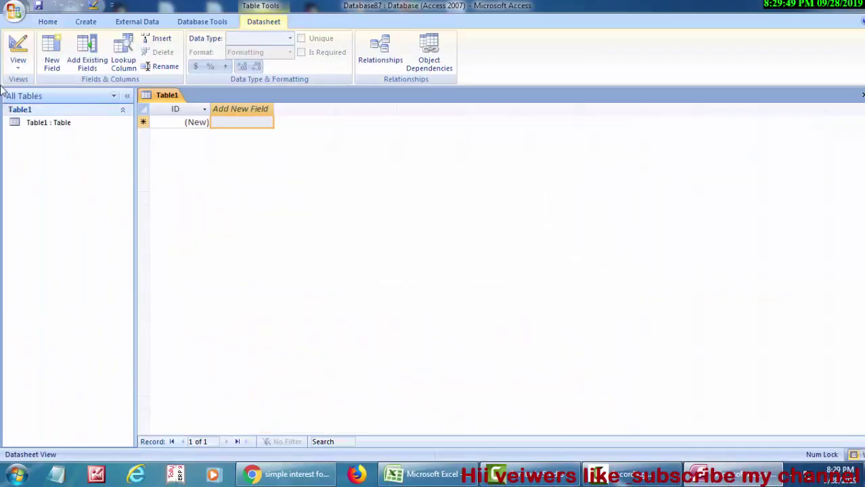
pyautogui.click(18, 61)
pyautogui.click(34, 119)
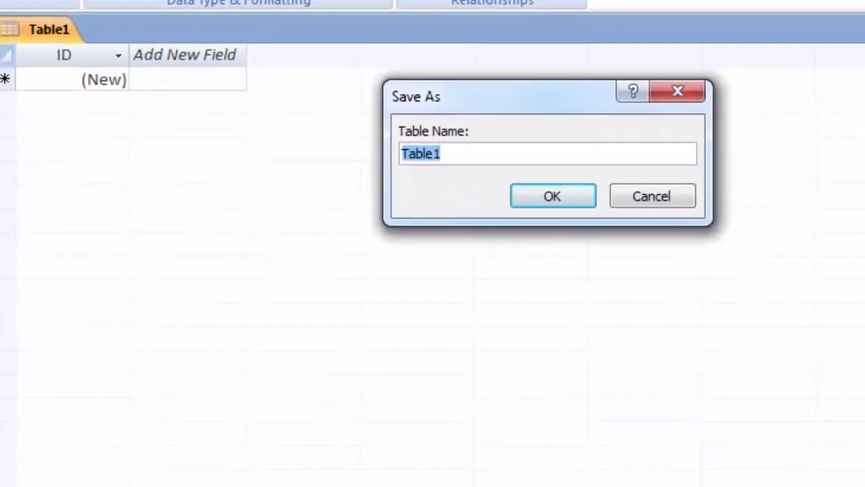
pyautogui.press('BackSpace')
pyautogui.write('simple')
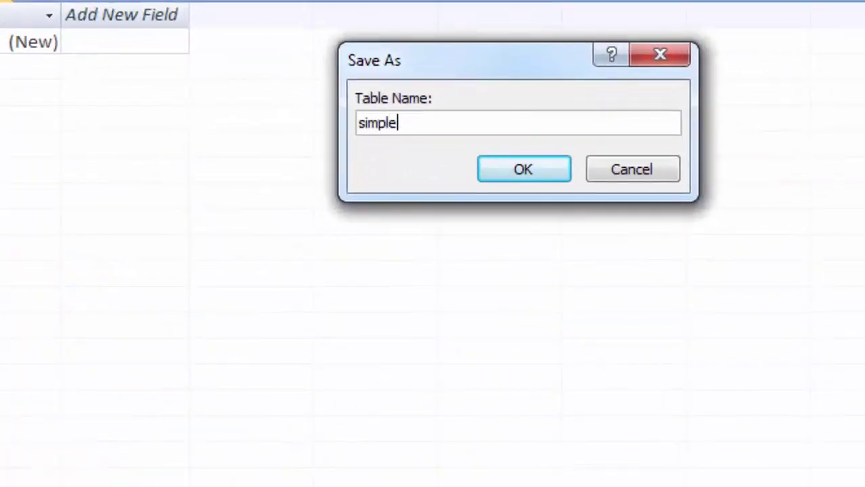
pyautogui.press('Return')
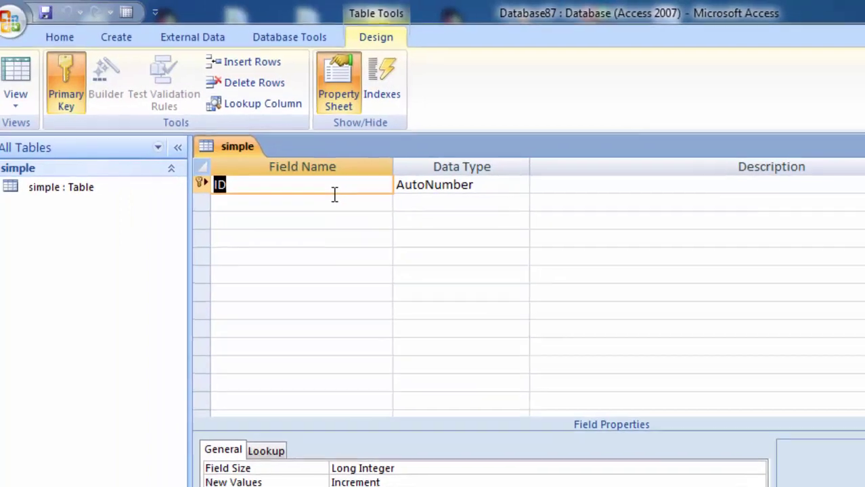
# Rename the ID key field to Customerid, keeping the AutoNumber data type.
pyautogui.press('BackSpace')
pyautogui.write('us')
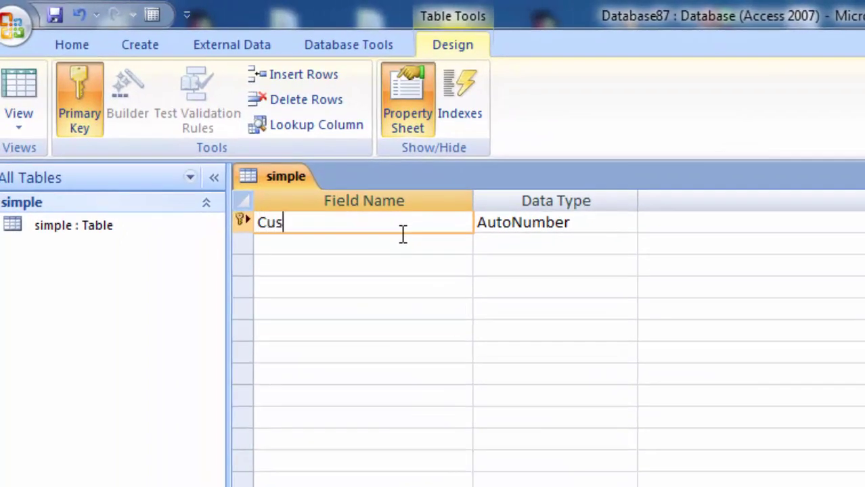
pyautogui.write('tom')
pyautogui.write('erid')
pyautogui.press('Tab')
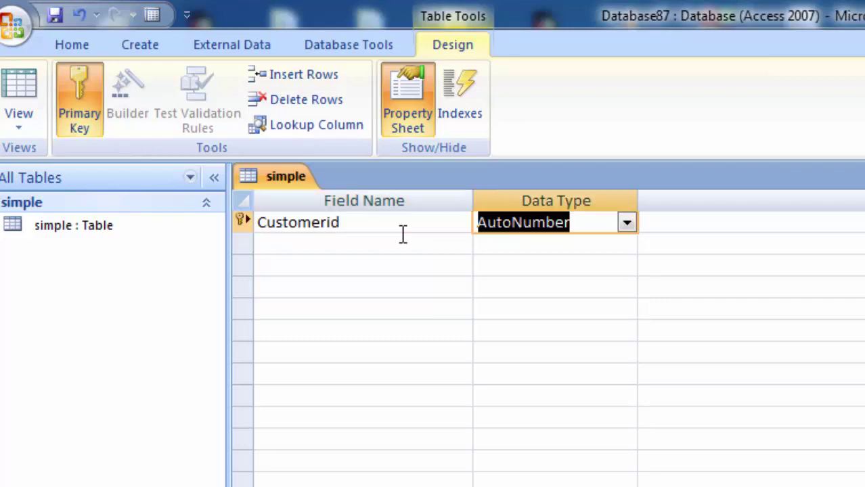
pyautogui.click(627, 223)
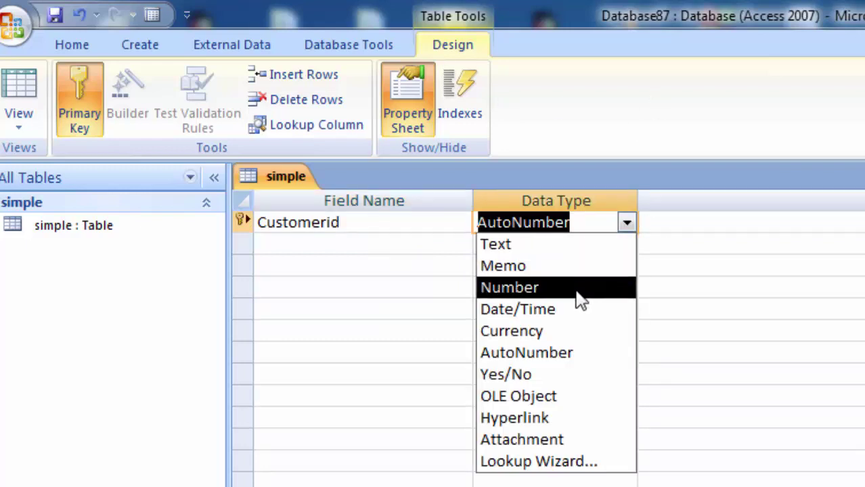
pyautogui.click(553, 361)
# Add a CustomerName field with the Text data type.
pyautogui.click(321, 248)
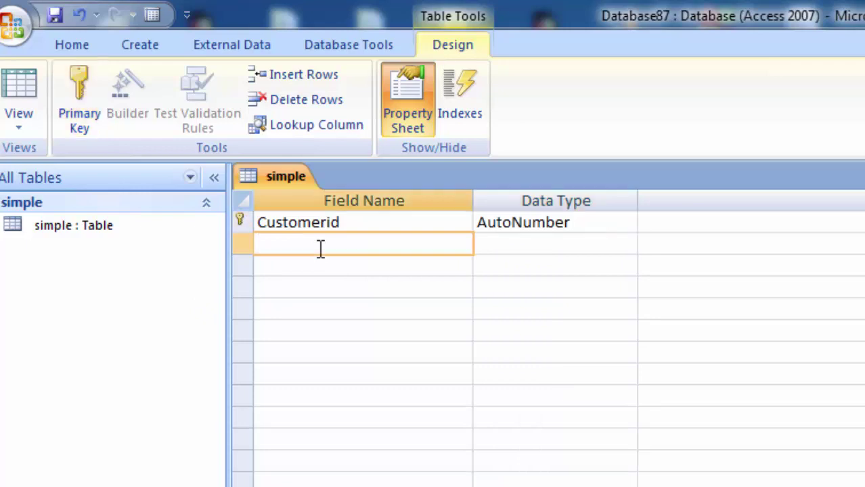
pyautogui.write('Cust')
pyautogui.write('omerNa')
pyautogui.write('me')
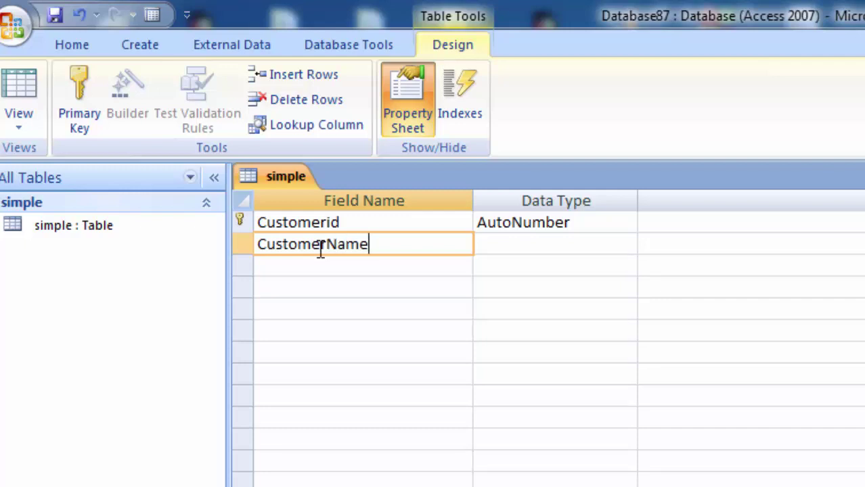
pyautogui.press('Tab')
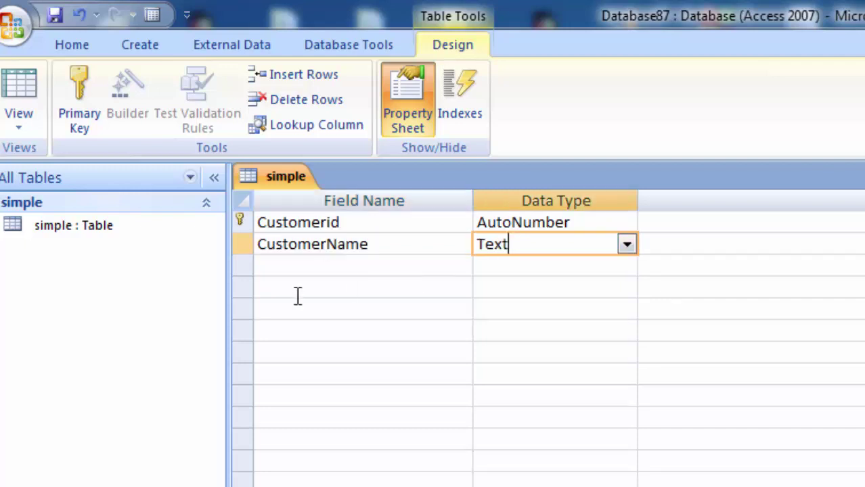
pyautogui.click(322, 266)
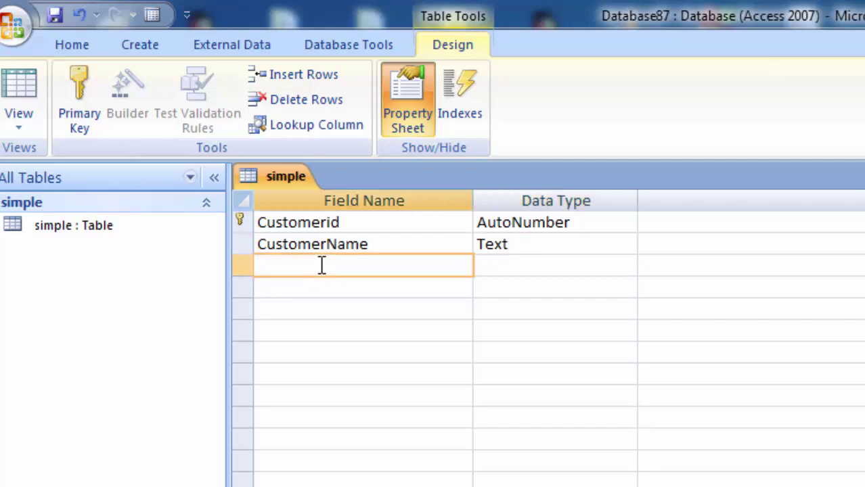
# Add an Address field as Text and an Amount field as Number.
pyautogui.write('Address')
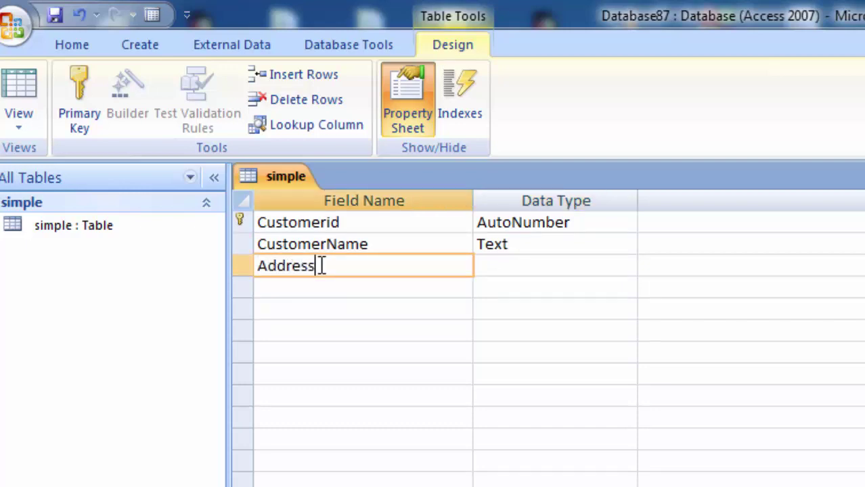
pyautogui.click(532, 261)
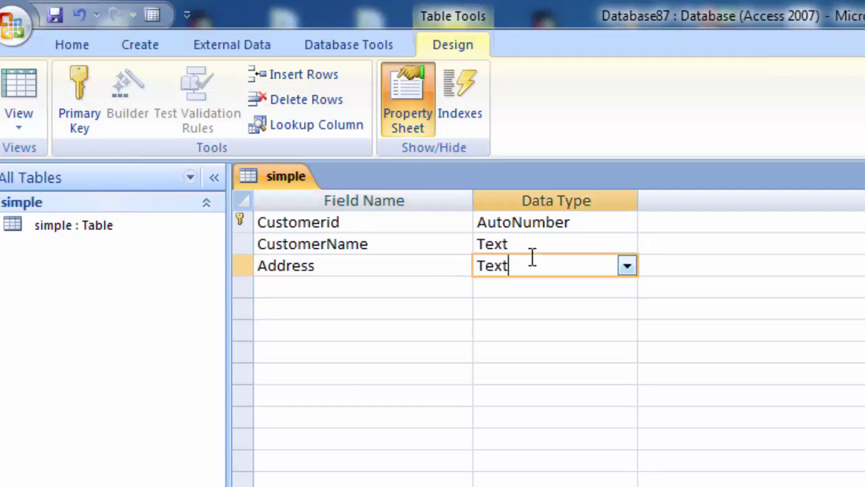
pyautogui.click(329, 288)
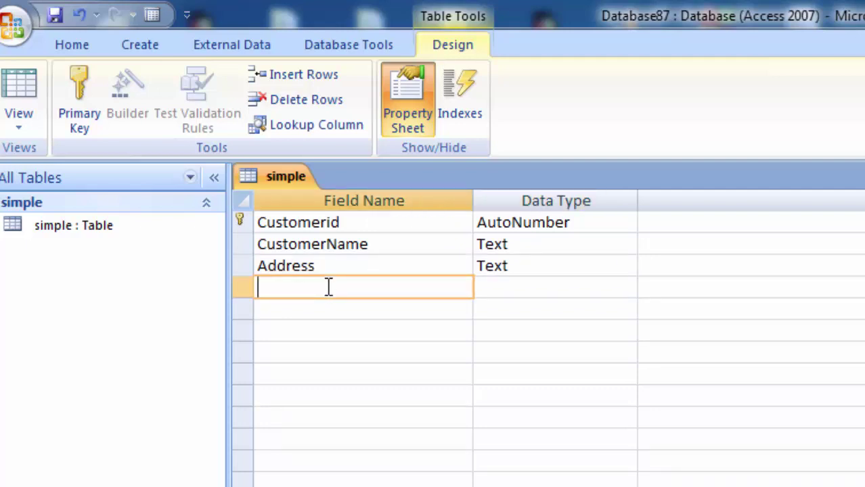
pyautogui.write('Amount')
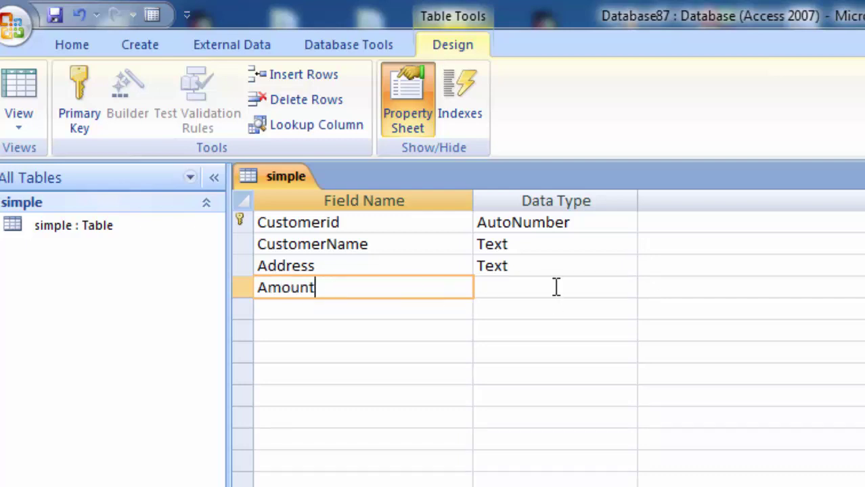
pyautogui.click(556, 287)
pyautogui.click(627, 287)
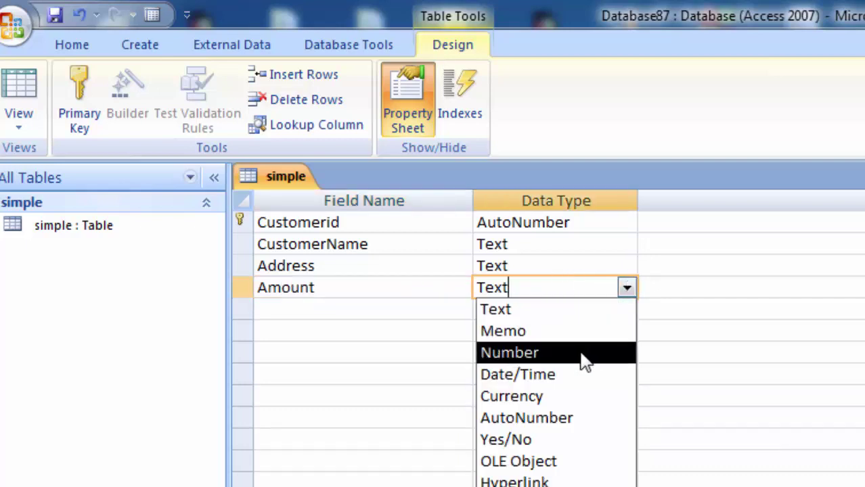
pyautogui.click(579, 353)
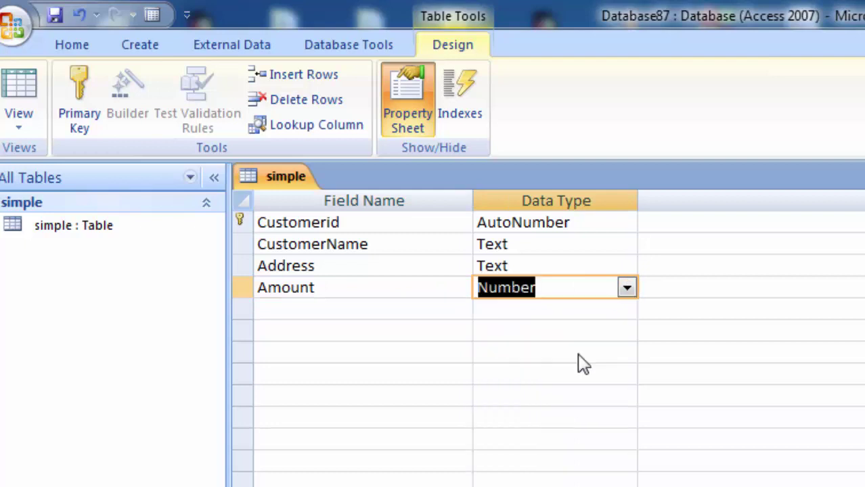
# Add Rate and Time fields, both with the Number data type.
pyautogui.click(303, 311)
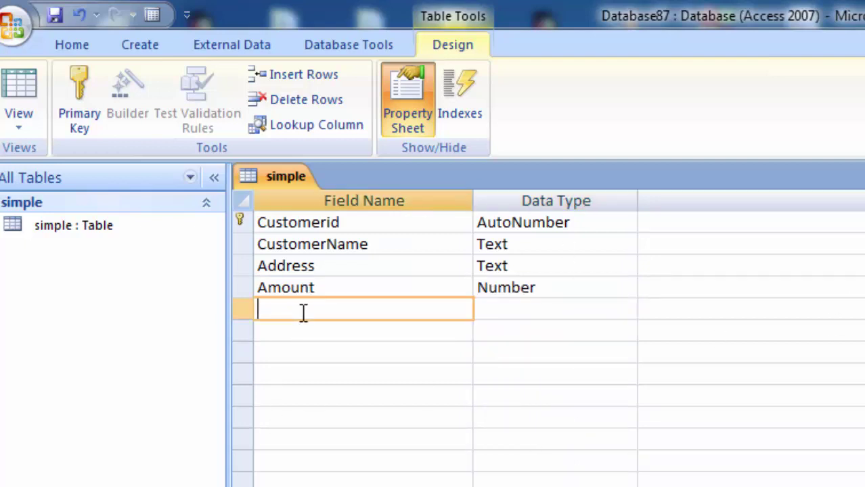
pyautogui.write('Rate')
pyautogui.click(540, 305)
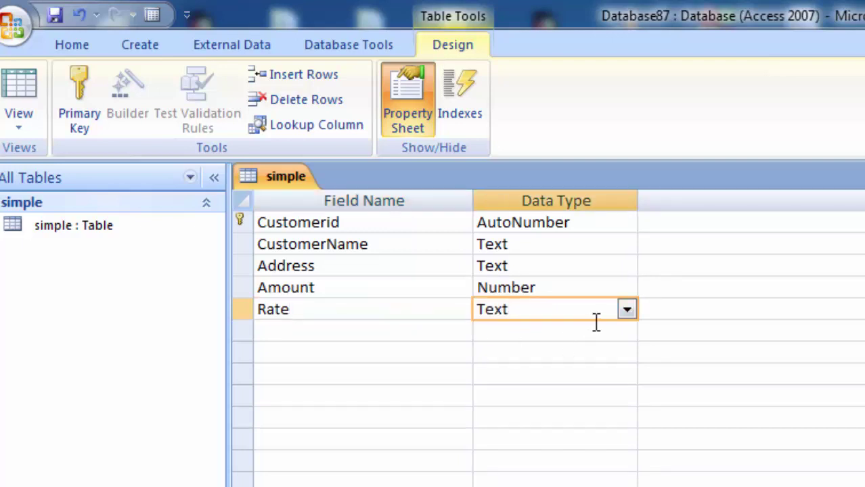
pyautogui.click(627, 312)
pyautogui.click(587, 374)
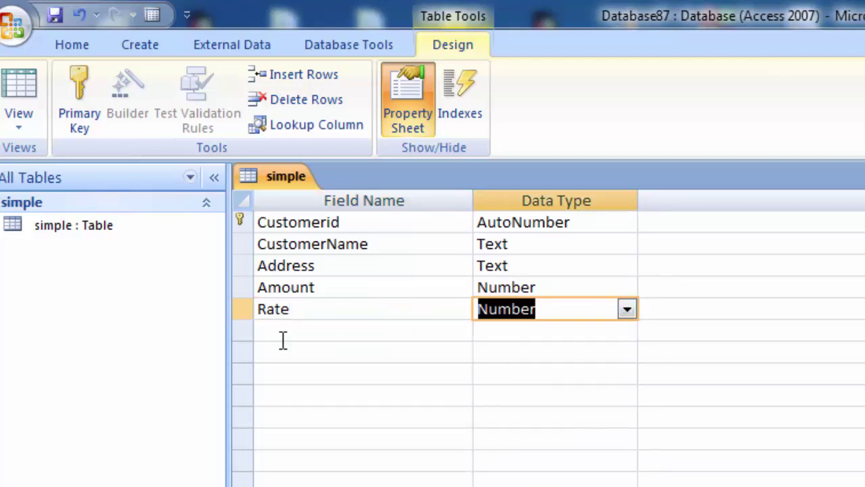
pyautogui.click(281, 314)
pyautogui.click(282, 330)
pyautogui.write('Ti')
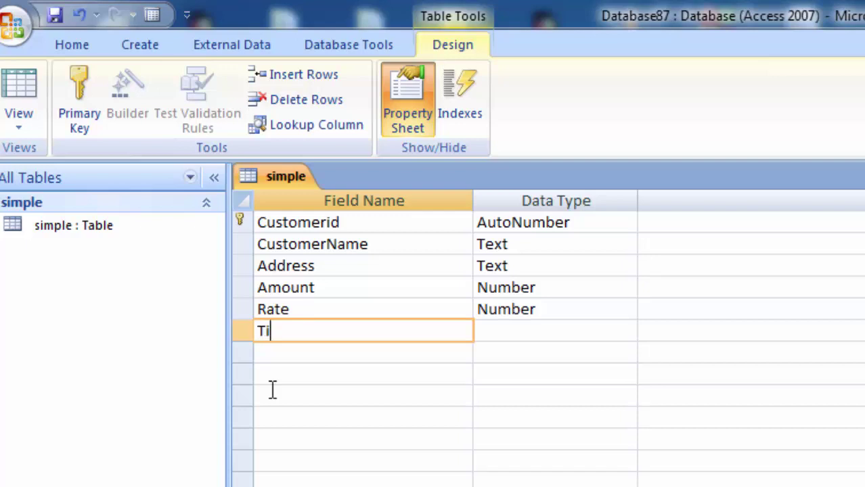
pyautogui.write('me')
pyautogui.click(545, 333)
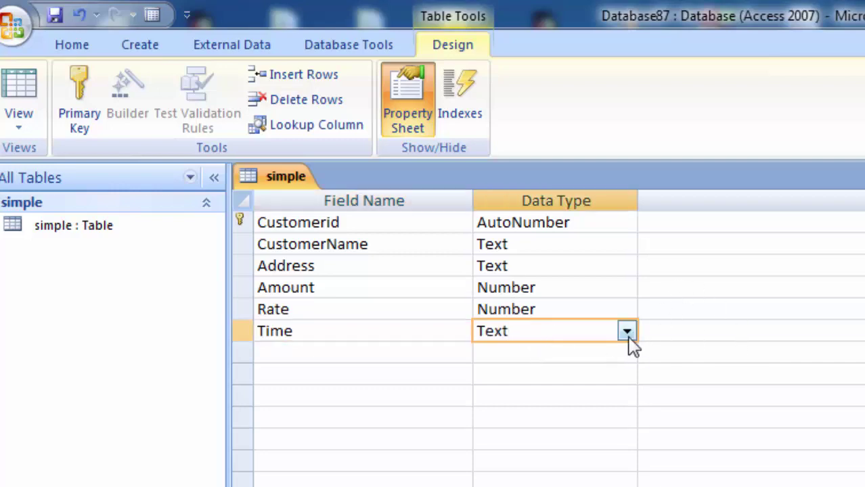
pyautogui.click(627, 332)
pyautogui.click(610, 396)
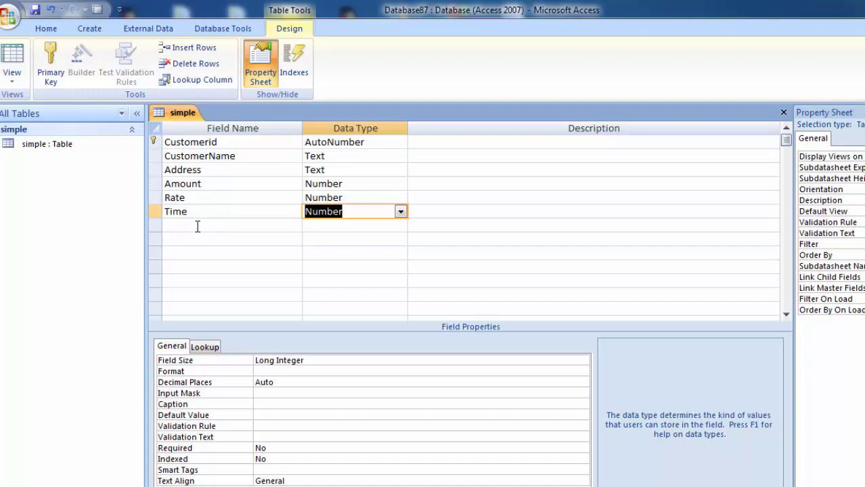
# Set the Amount field size to Decimal with Scale 3.
pyautogui.click(197, 227)
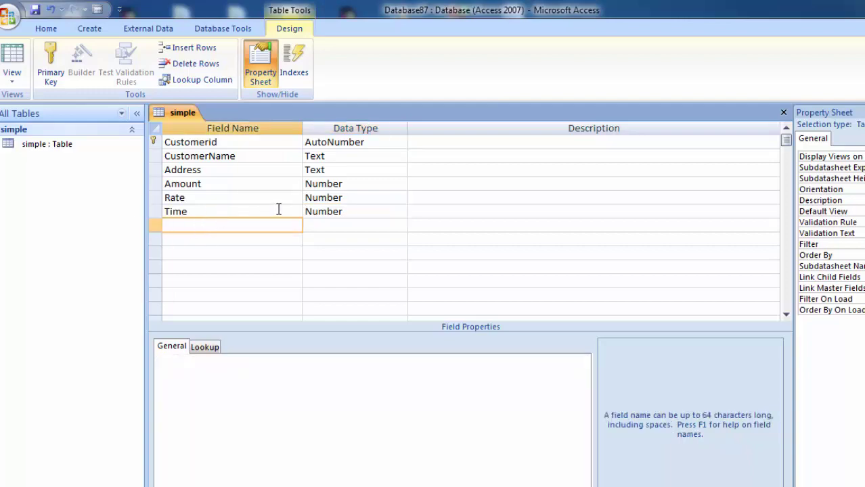
pyautogui.click(356, 186)
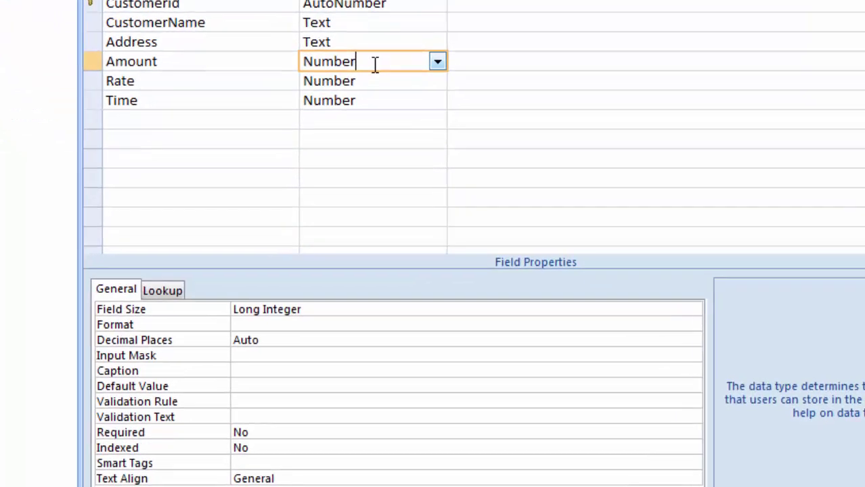
pyautogui.click(369, 259)
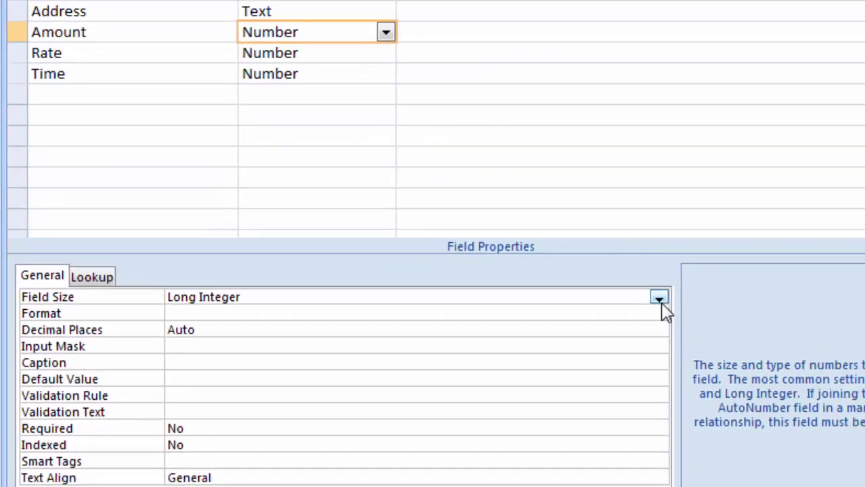
pyautogui.click(791, 260)
pyautogui.click(452, 419)
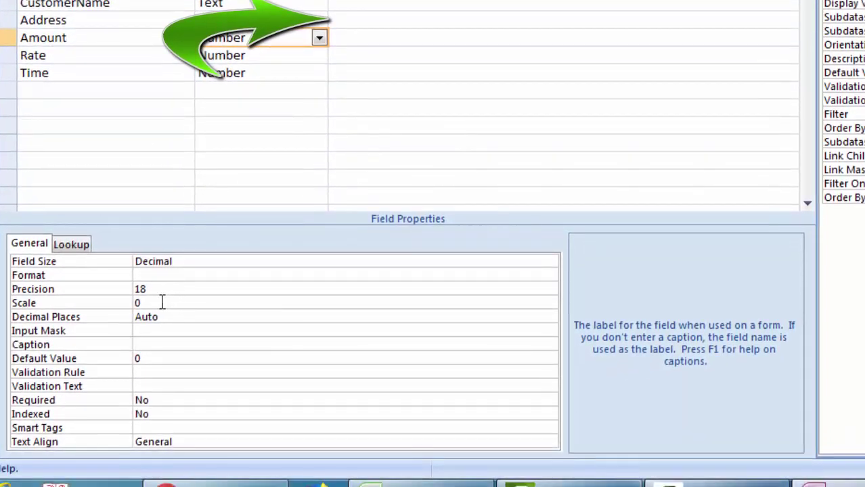
pyautogui.click(159, 303)
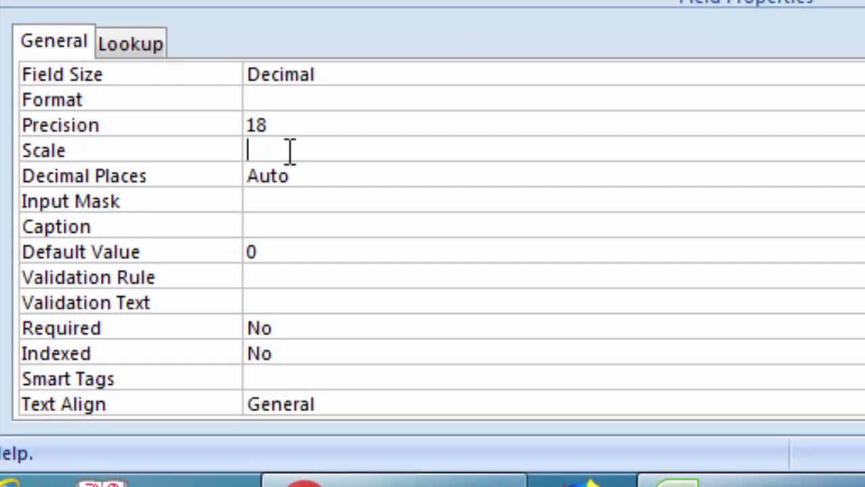
pyautogui.write('3')
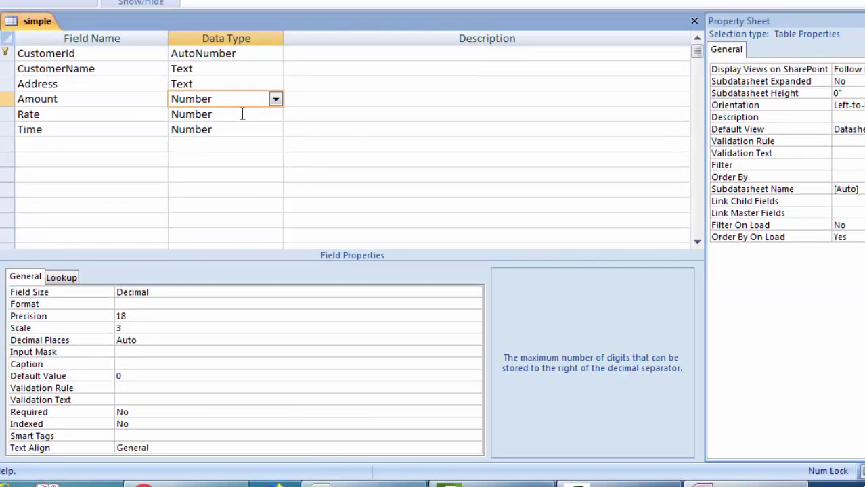
# Set the Rate field size to Decimal with Scale 3.
pyautogui.click(242, 114)
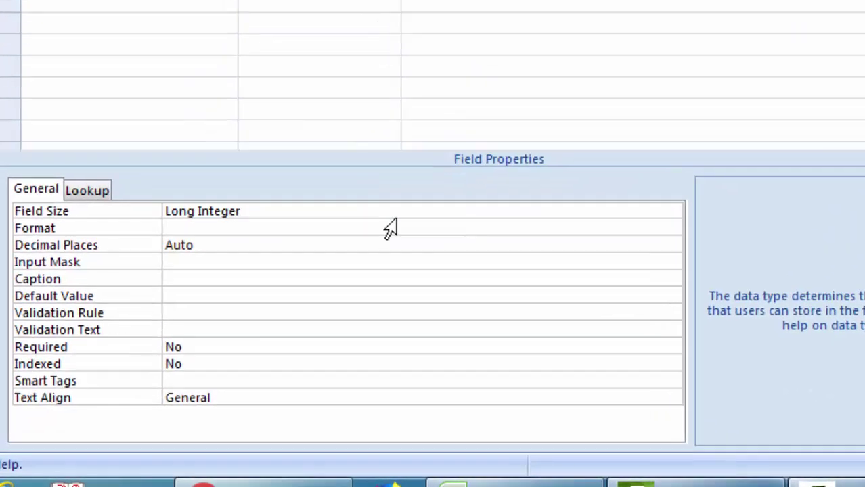
pyautogui.click(322, 292)
pyautogui.click(844, 143)
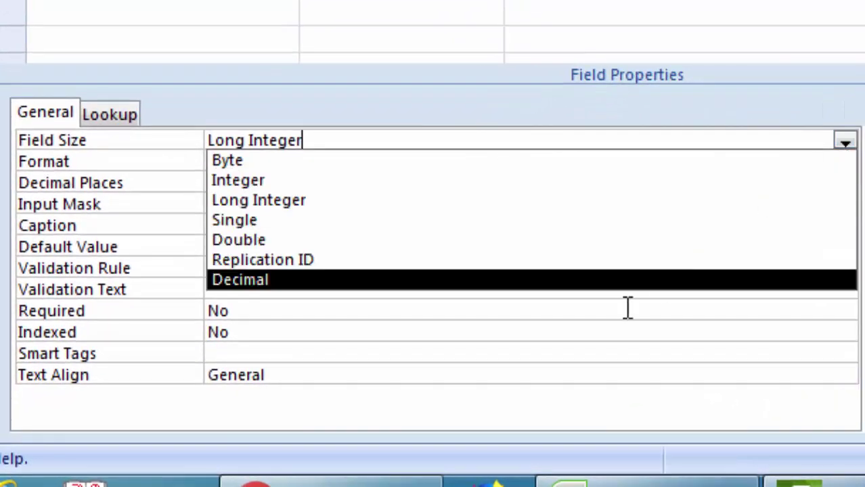
pyautogui.click(636, 284)
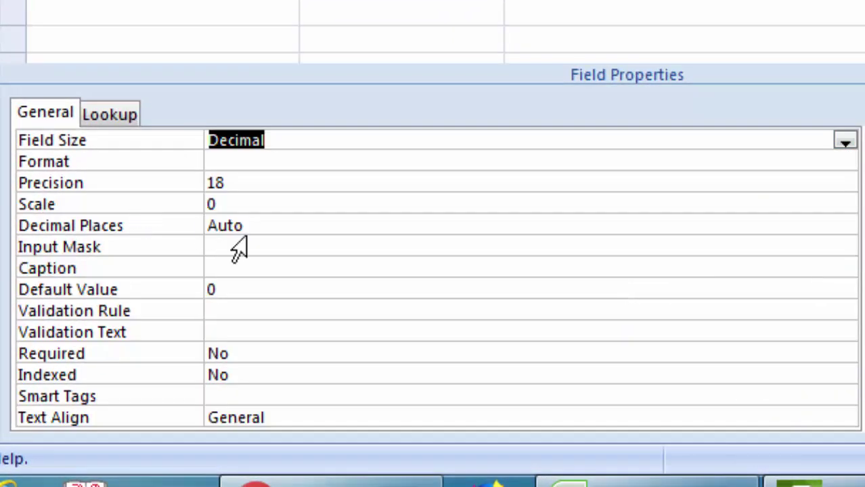
pyautogui.click(227, 203)
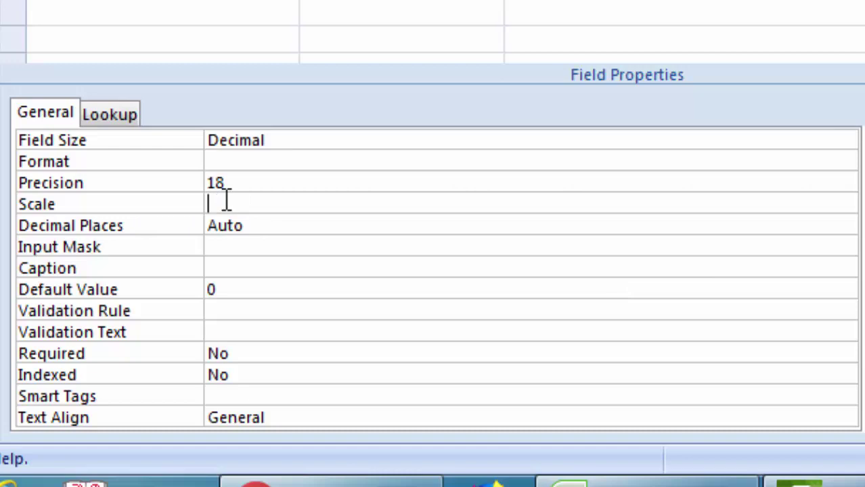
pyautogui.write('3')
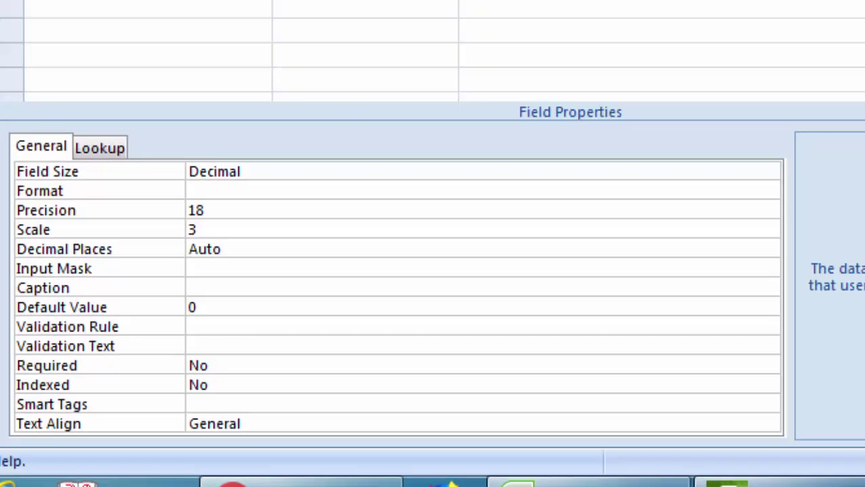
# Set the Time field size to Decimal with Scale 3.
pyautogui.click(270, 31)
pyautogui.click(323, 275)
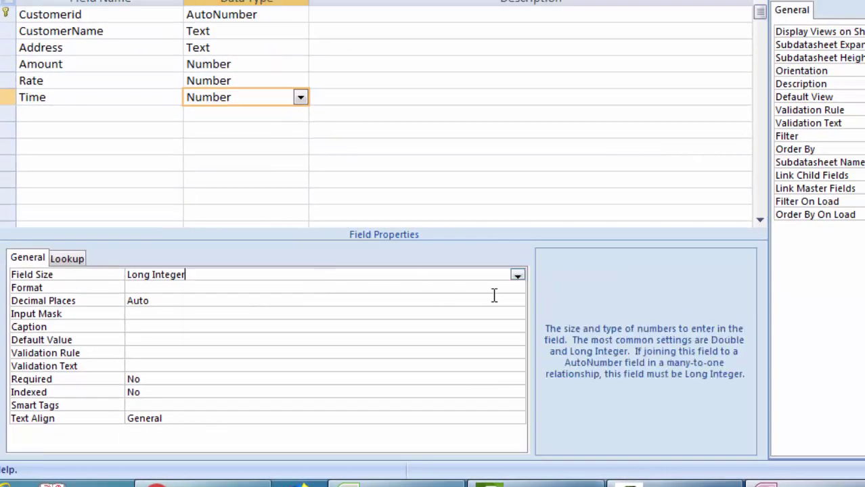
pyautogui.click(517, 275)
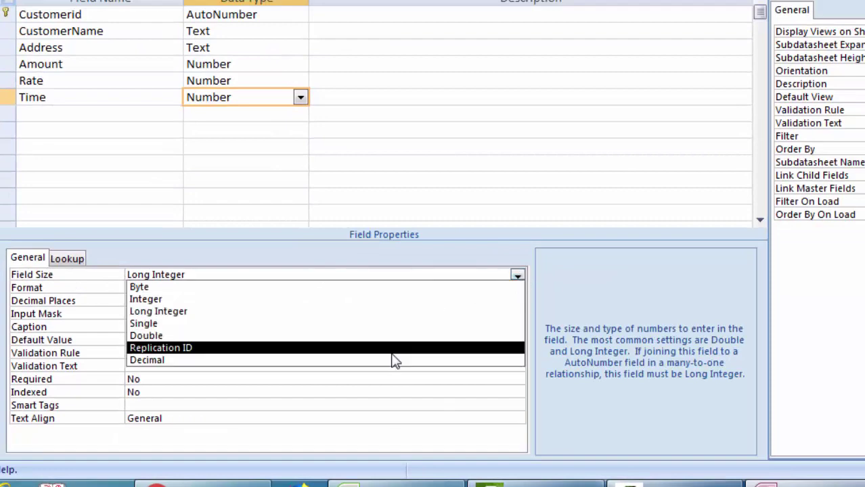
pyautogui.click(391, 352)
pyautogui.click(315, 272)
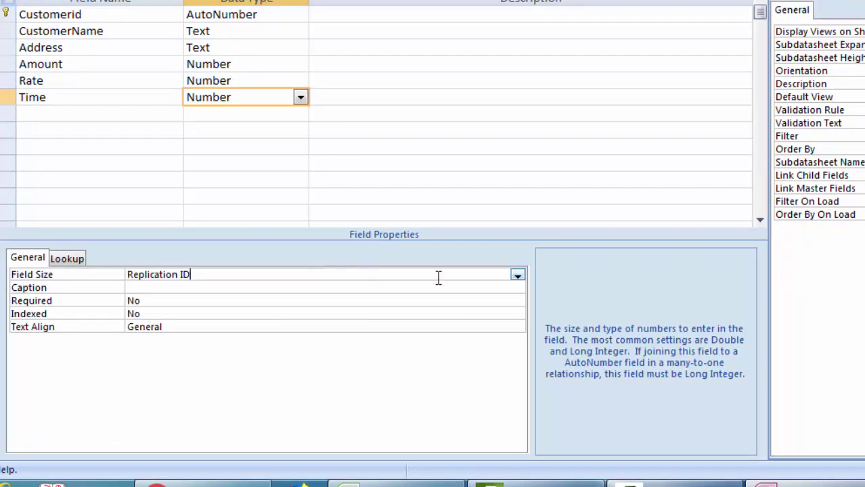
pyautogui.click(518, 275)
pyautogui.click(405, 360)
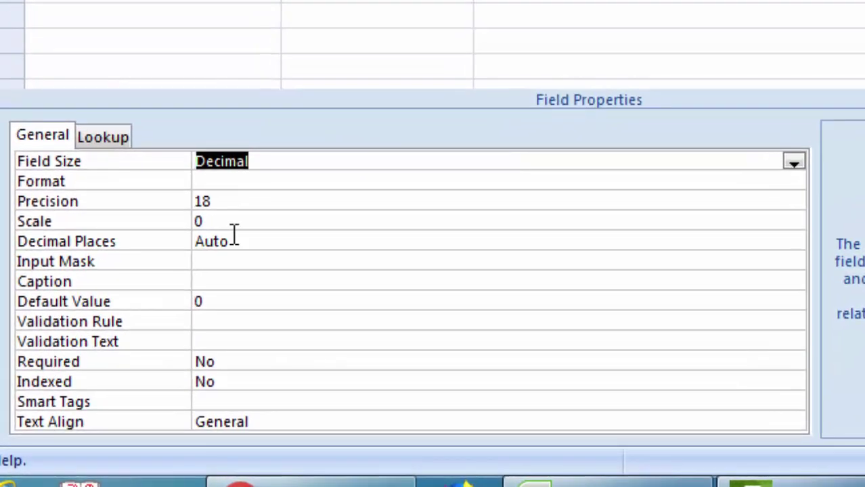
pyautogui.click(242, 220)
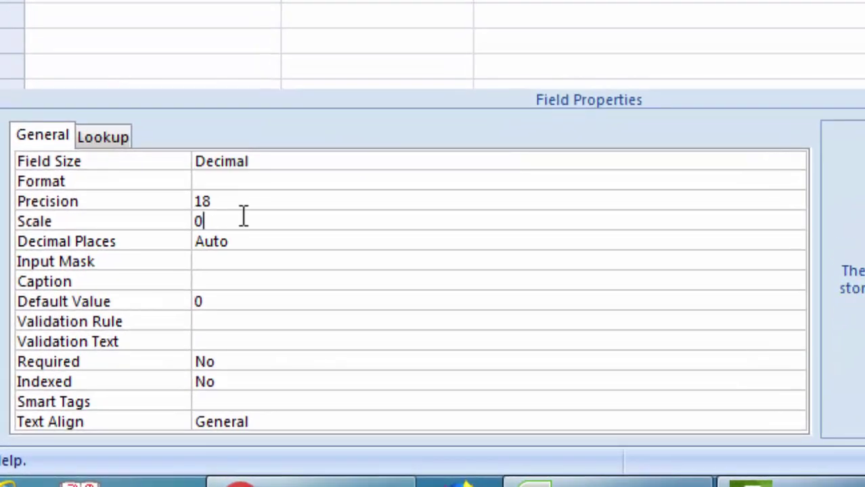
pyautogui.write('3')
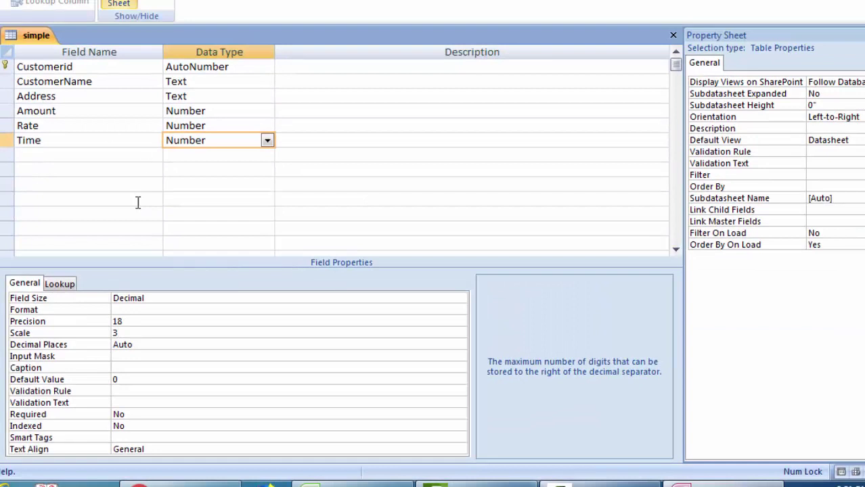
# Add an SI Number field, then save the table and switch to Datasheet view.
pyautogui.click(35, 155)
pyautogui.write('S')
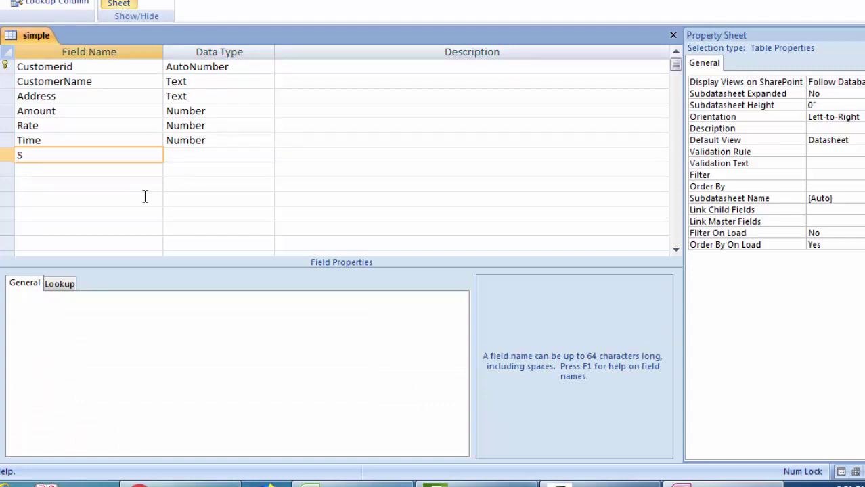
pyautogui.write('I')
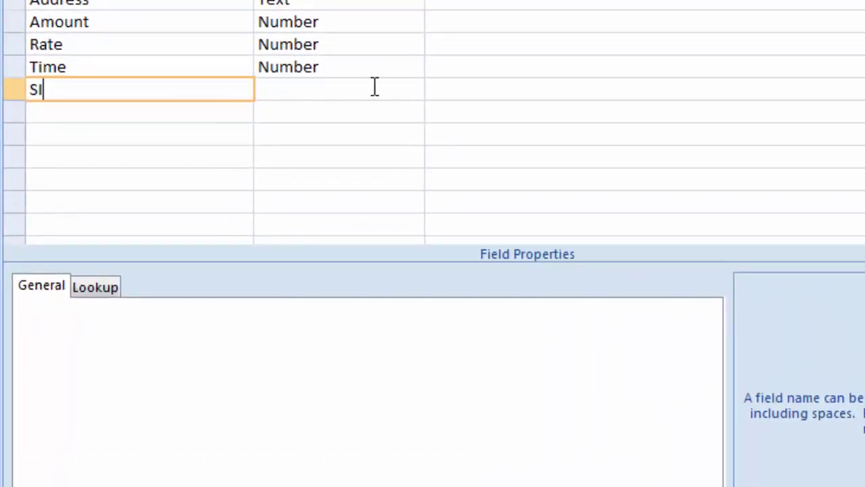
pyautogui.click(321, 99)
pyautogui.click(415, 92)
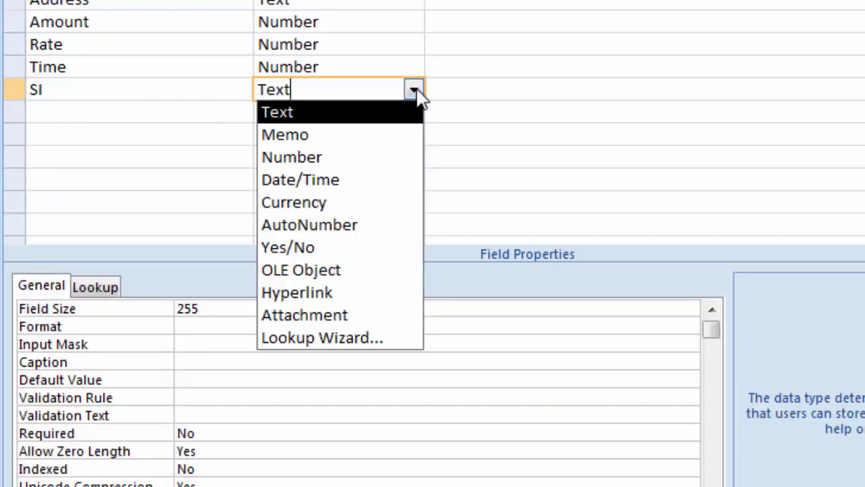
pyautogui.click(331, 160)
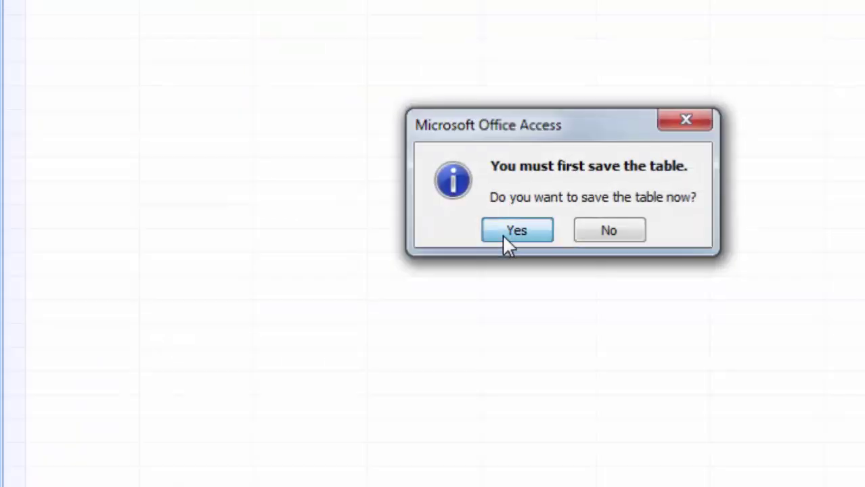
pyautogui.click(504, 236)
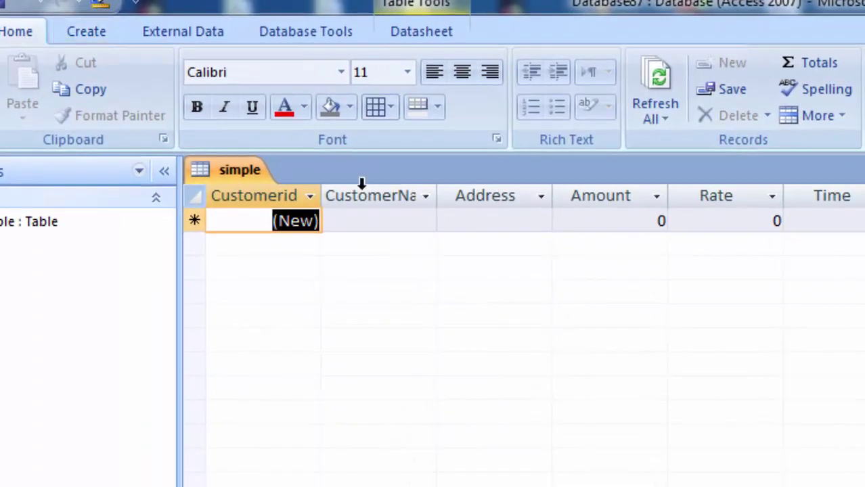
# Start a new query in Design view based on the simple table.
pyautogui.click(69, 31)
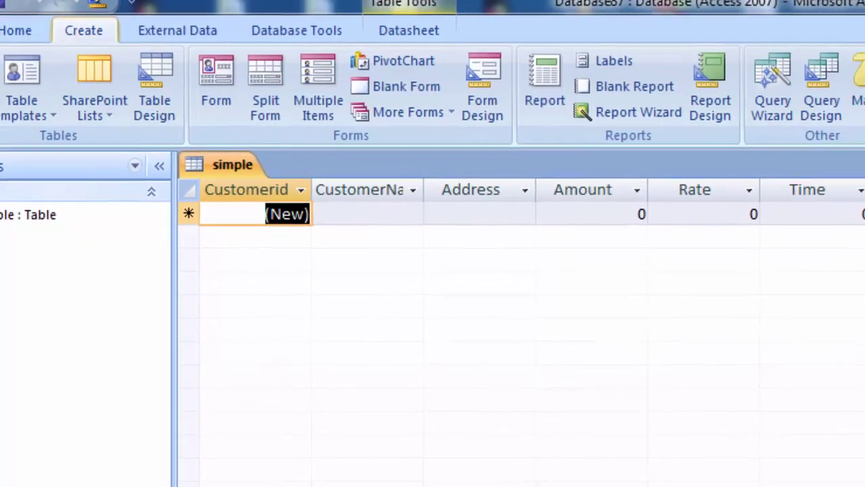
pyautogui.click(767, 101)
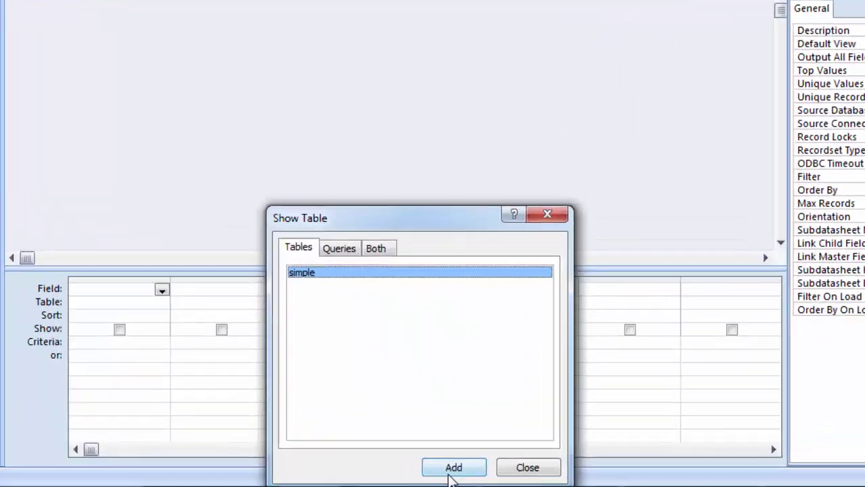
pyautogui.click(452, 476)
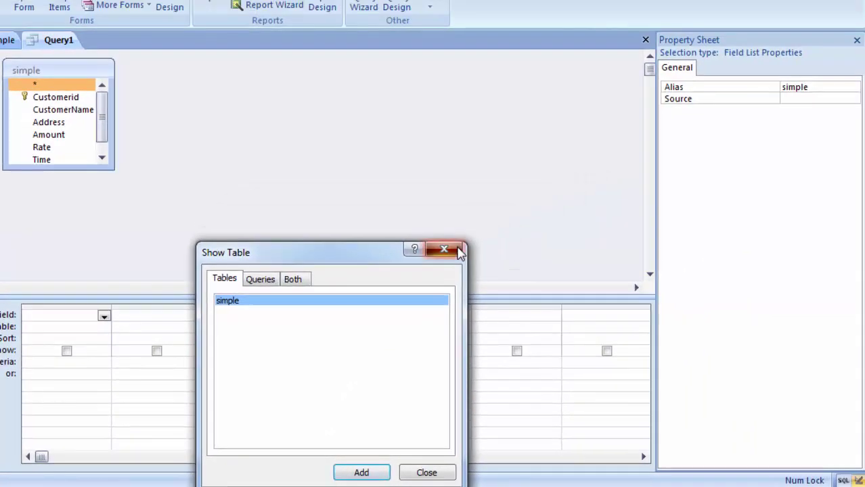
pyautogui.click(457, 252)
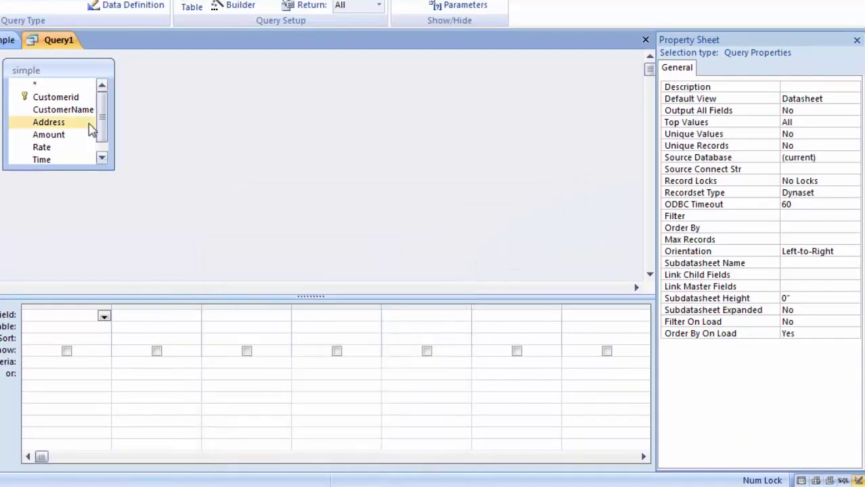
pyautogui.click(75, 101)
# Add Customerid, CustomerName, Address, Amount and Time to the query grid.
pyautogui.doubleClick(75, 100)
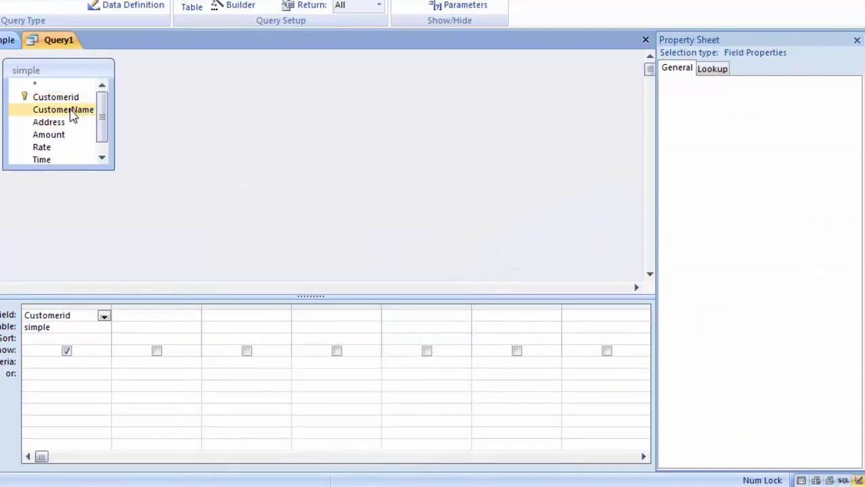
pyautogui.doubleClick(76, 110)
pyautogui.click(66, 124)
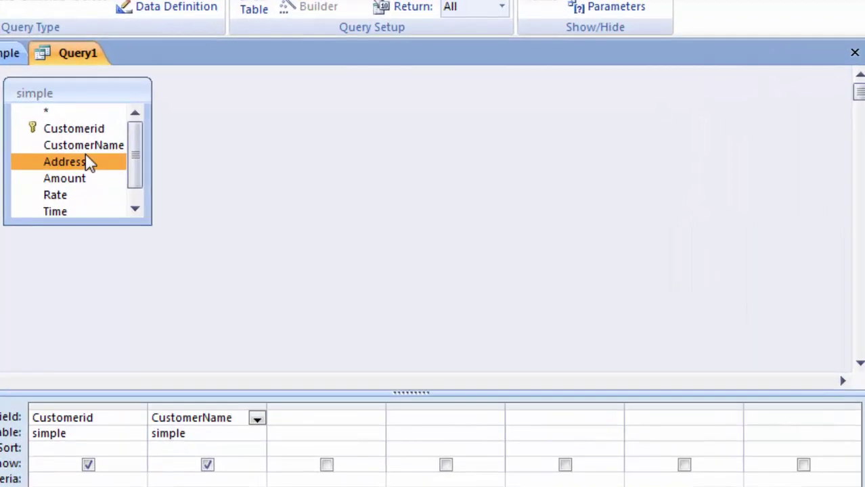
pyautogui.doubleClick(90, 164)
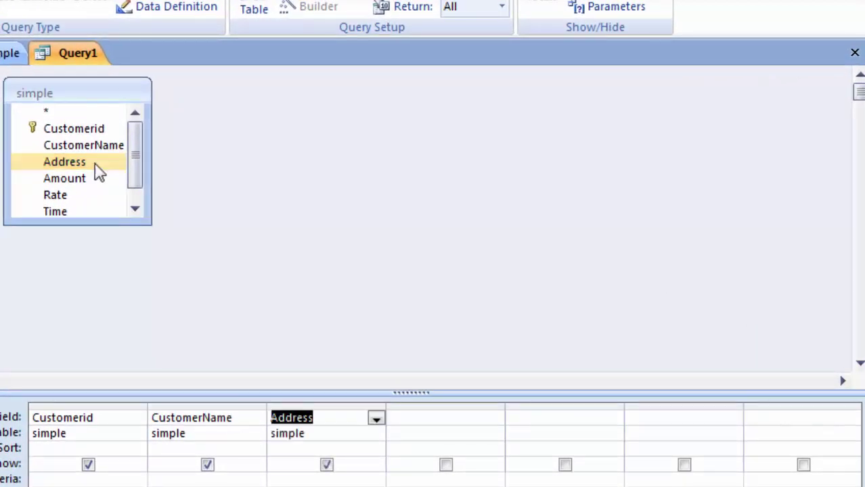
pyautogui.doubleClick(80, 180)
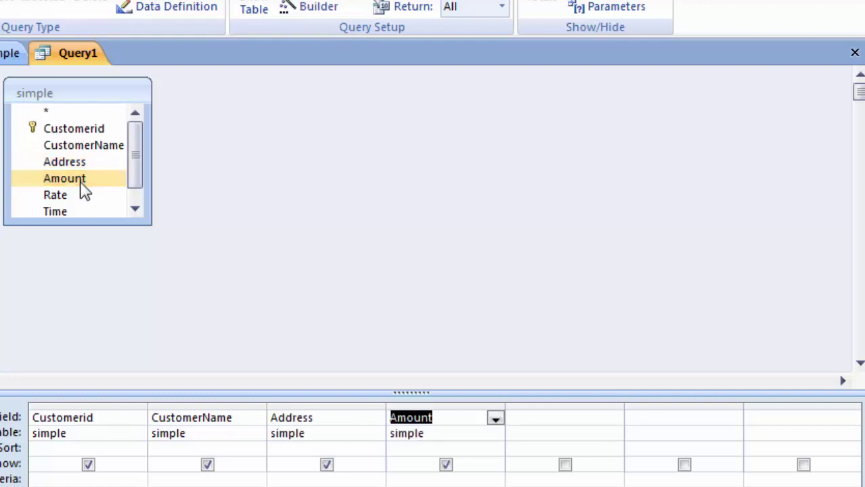
pyautogui.doubleClick(67, 210)
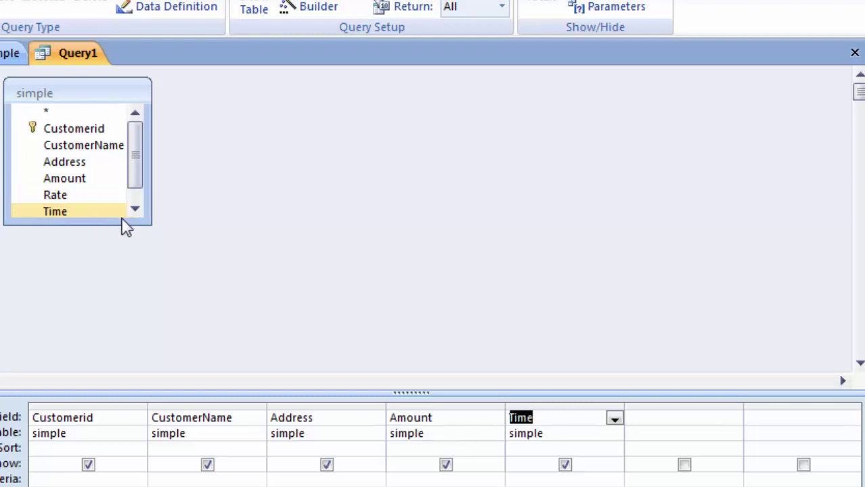
pyautogui.click(136, 210)
pyautogui.click(80, 211)
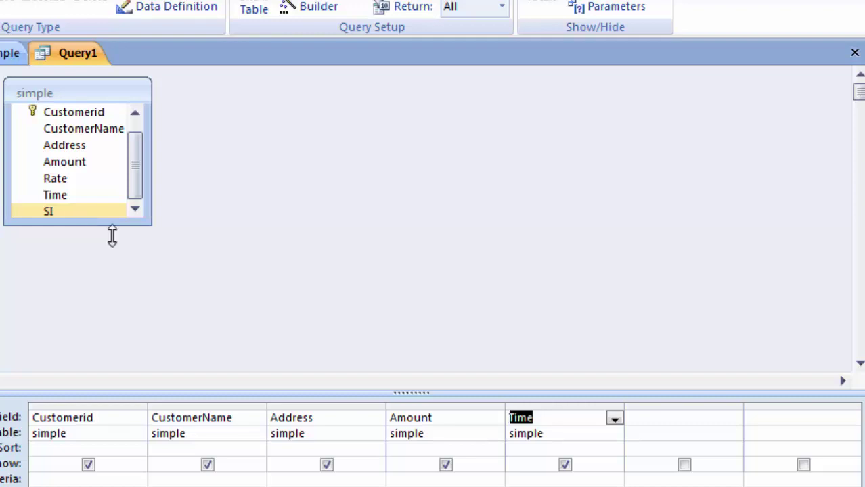
# Change the fifth query column to Rate and add Time after it.
pyautogui.click(614, 421)
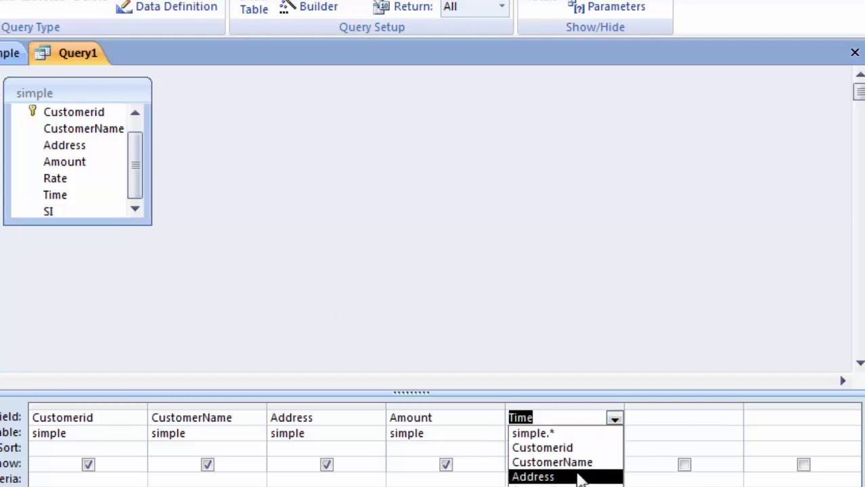
pyautogui.click(521, 471)
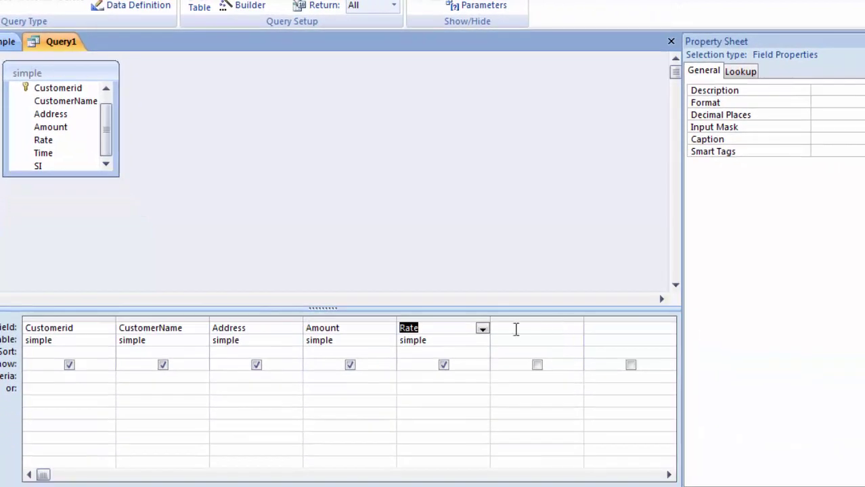
pyautogui.click(516, 329)
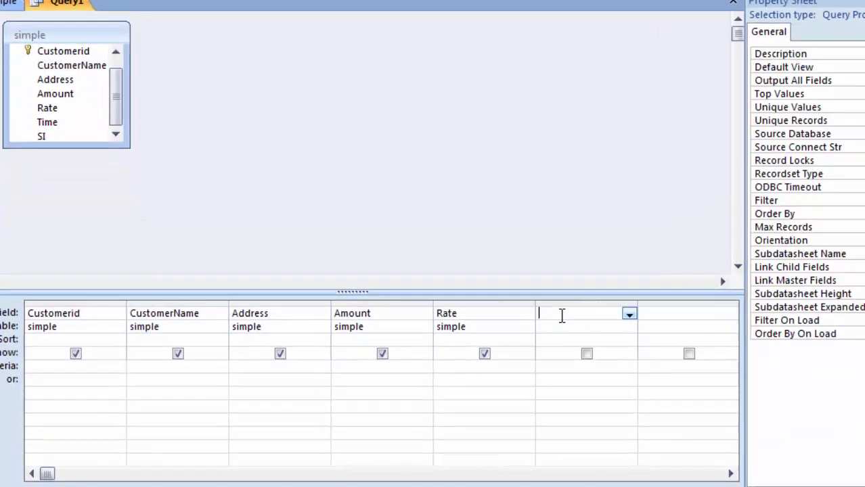
pyautogui.click(576, 329)
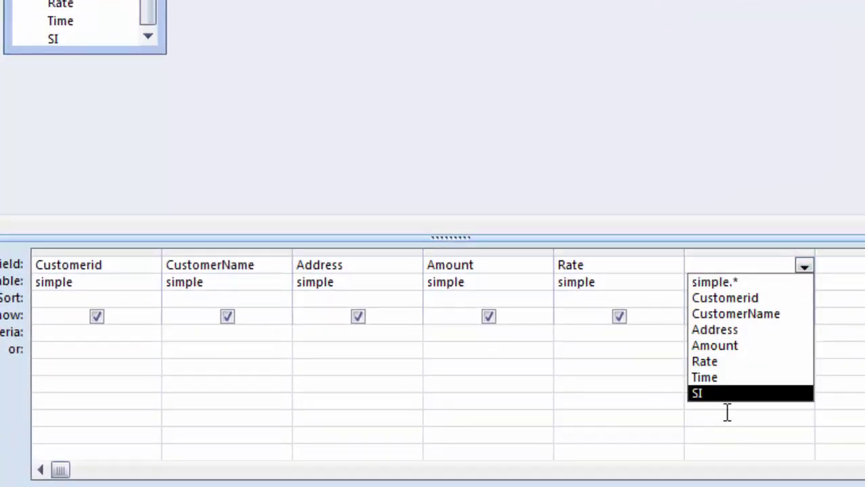
pyautogui.click(734, 378)
# Add a calculated column SI:[Amount]*[Rate]*[Time]/100 and run the query.
pyautogui.click(788, 284)
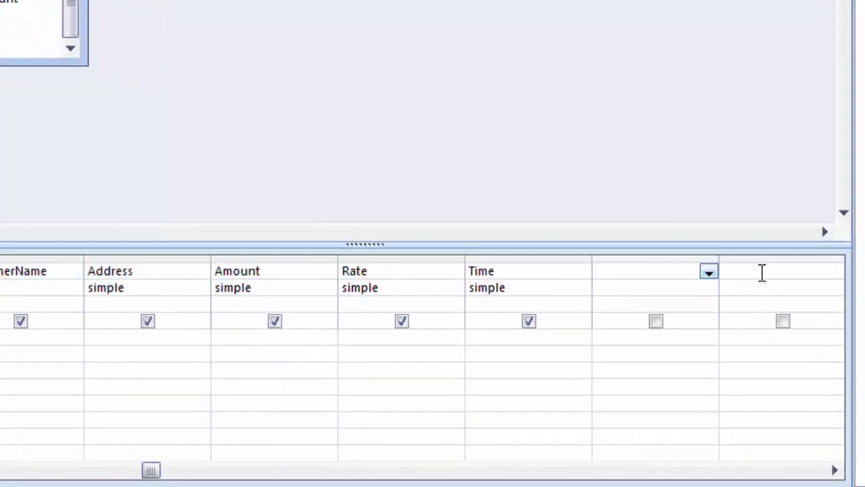
pyautogui.click(629, 166)
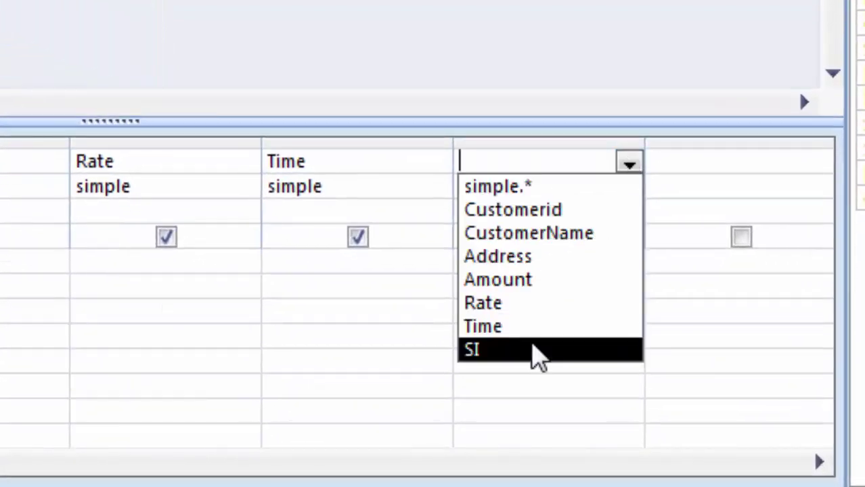
pyautogui.click(537, 355)
pyautogui.click(528, 164)
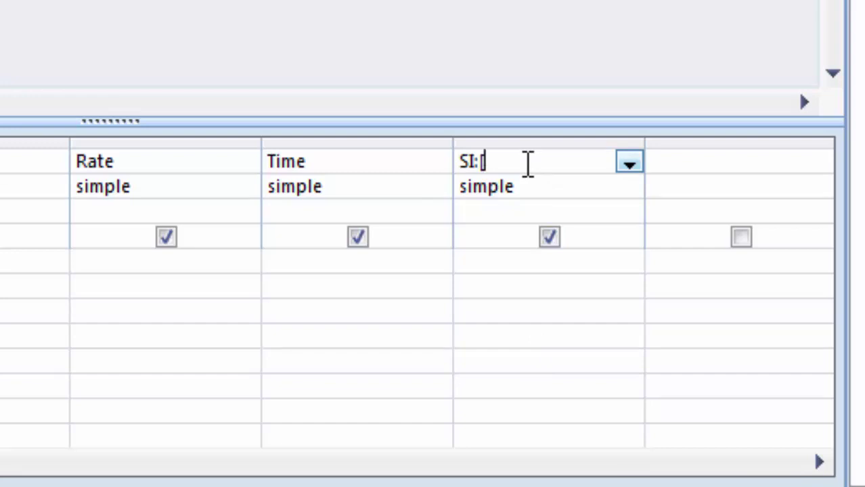
pyautogui.write('Am')
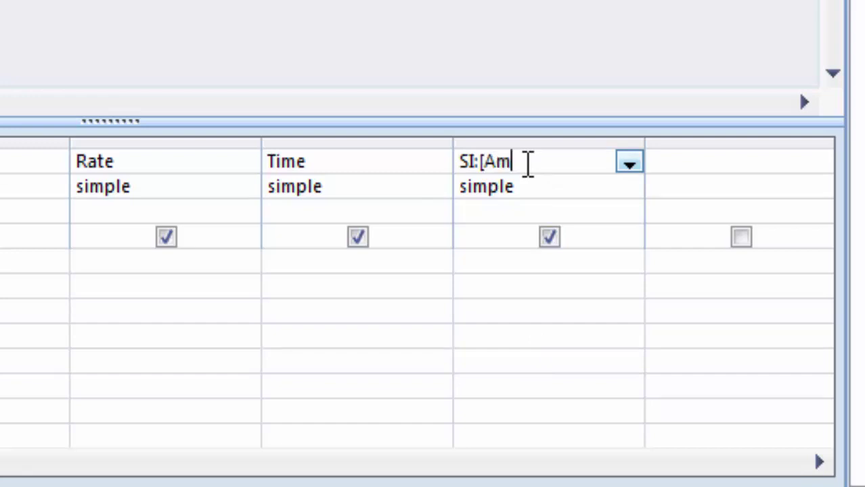
pyautogui.write('ount')
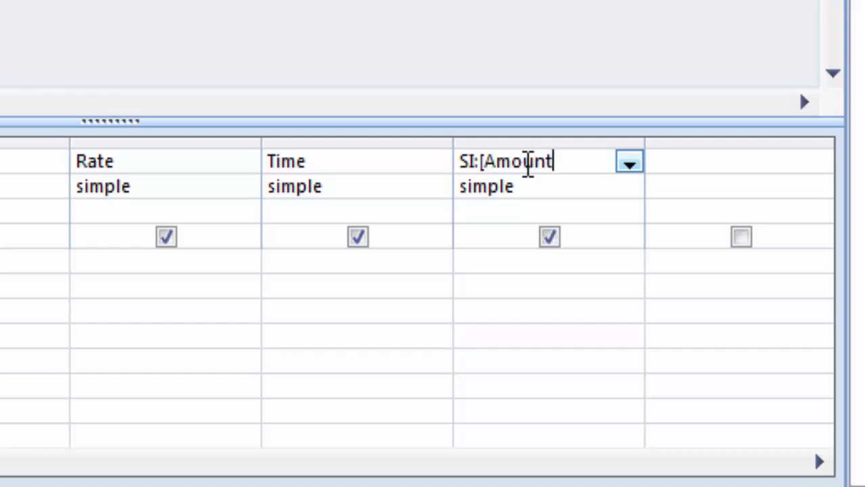
pyautogui.write(']')
pyautogui.write('*[')
pyautogui.write('Rate]')
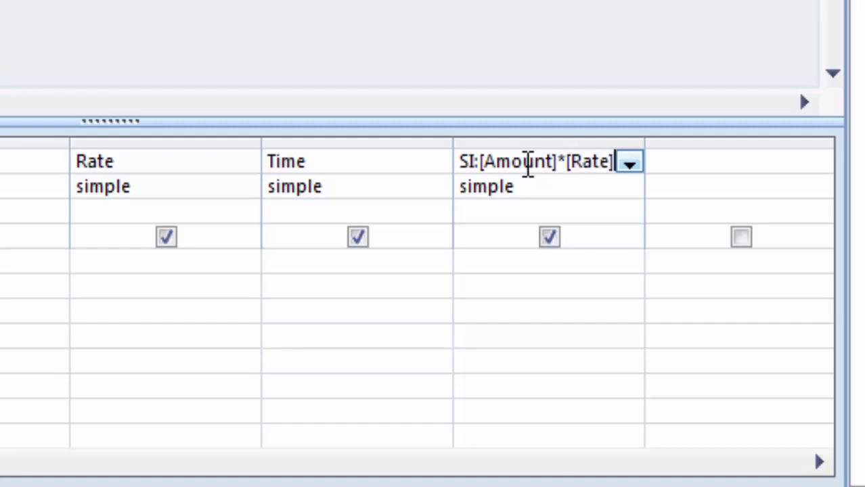
pyautogui.write('*')
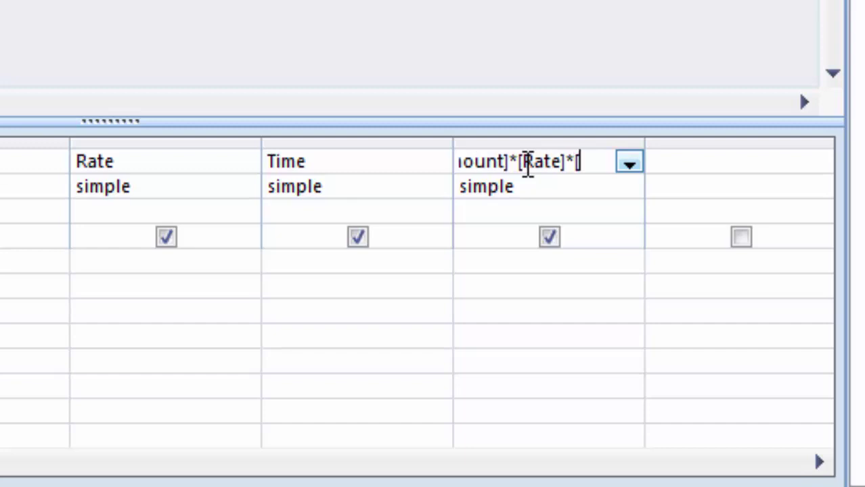
pyautogui.write('[')
pyautogui.write('Ti')
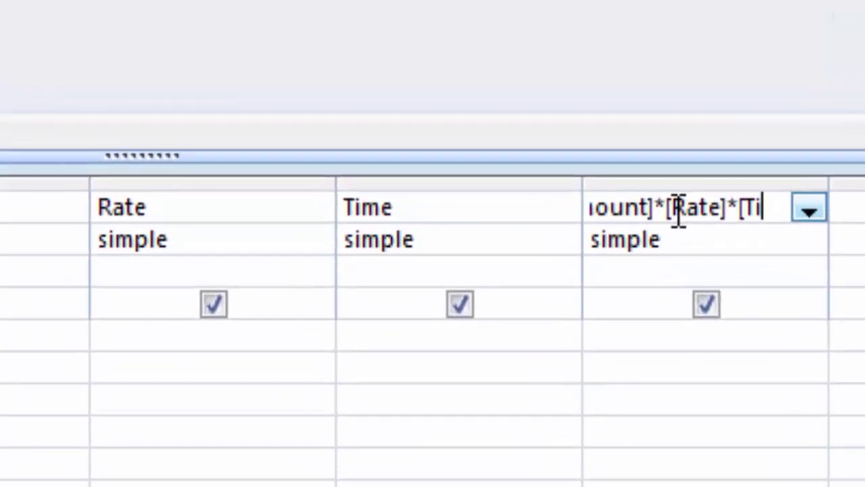
pyautogui.write('me]')
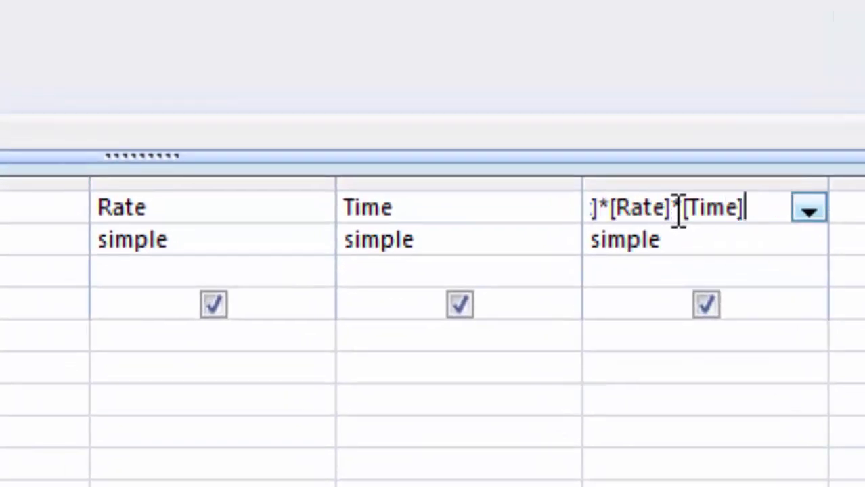
pyautogui.write('/1')
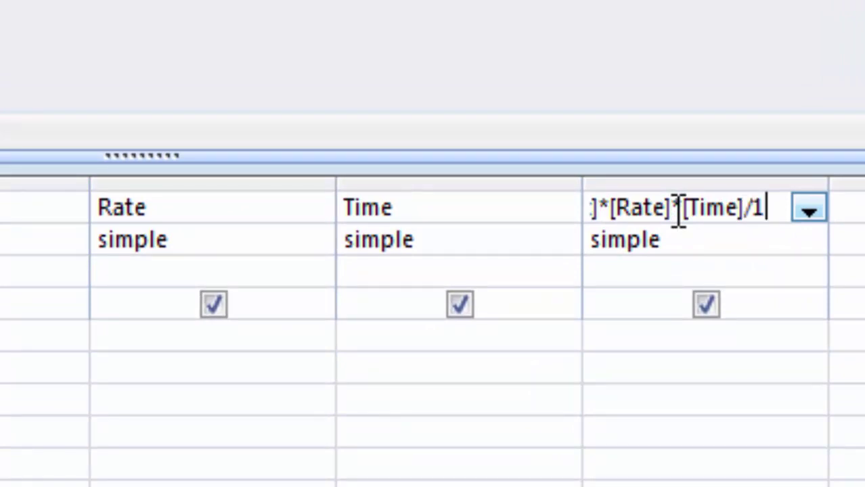
pyautogui.write('00')
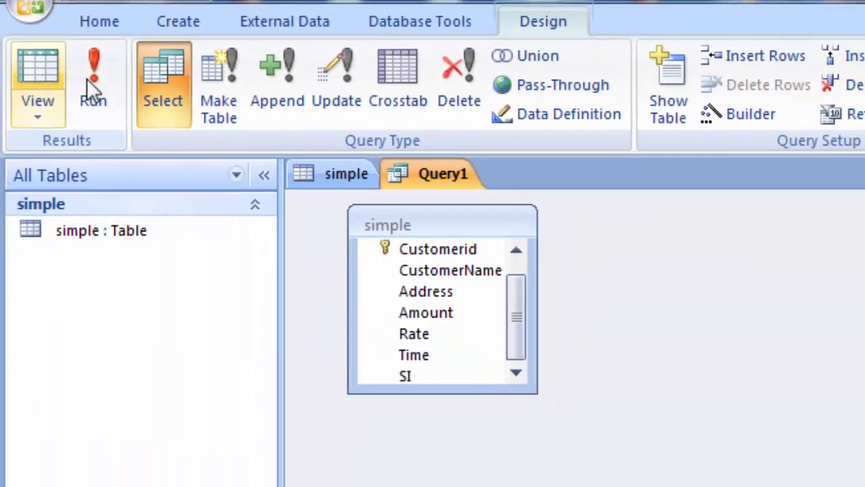
pyautogui.click(88, 79)
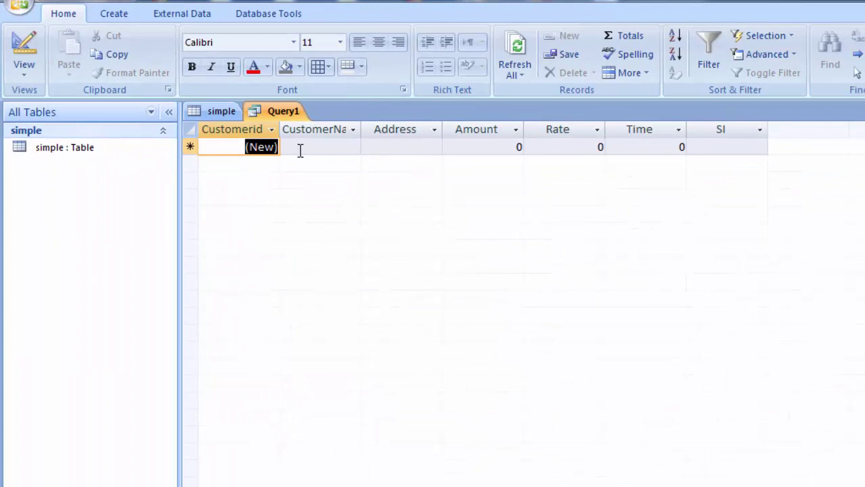
# Widen the CustomerName column and enter the first customer's name and address.
pyautogui.click(305, 148)
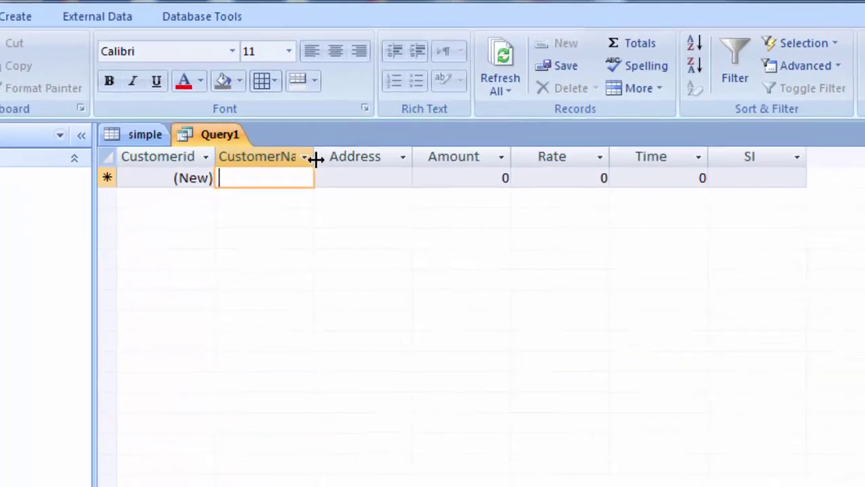
pyautogui.doubleClick(361, 130)
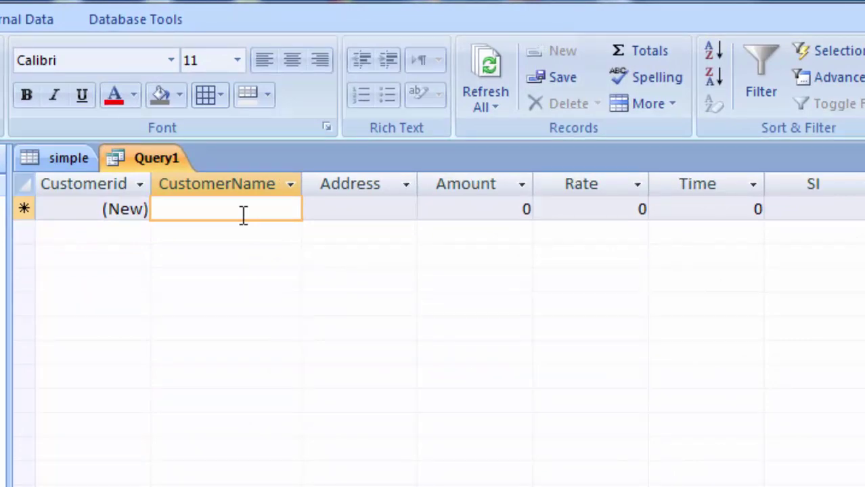
pyautogui.write('A')
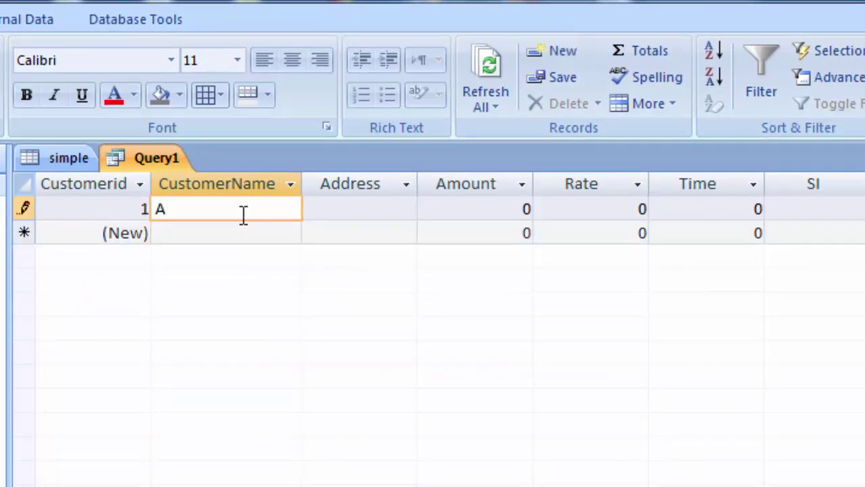
pyautogui.write('vinas')
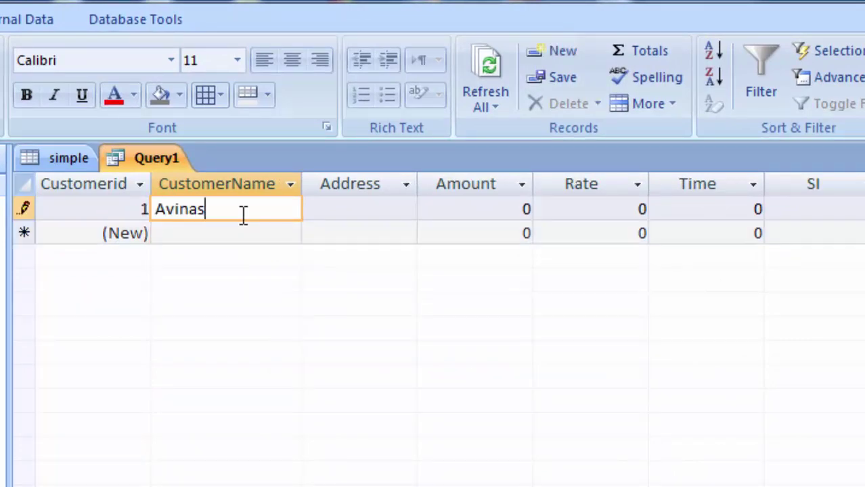
pyautogui.write('h')
pyautogui.press('Tab')
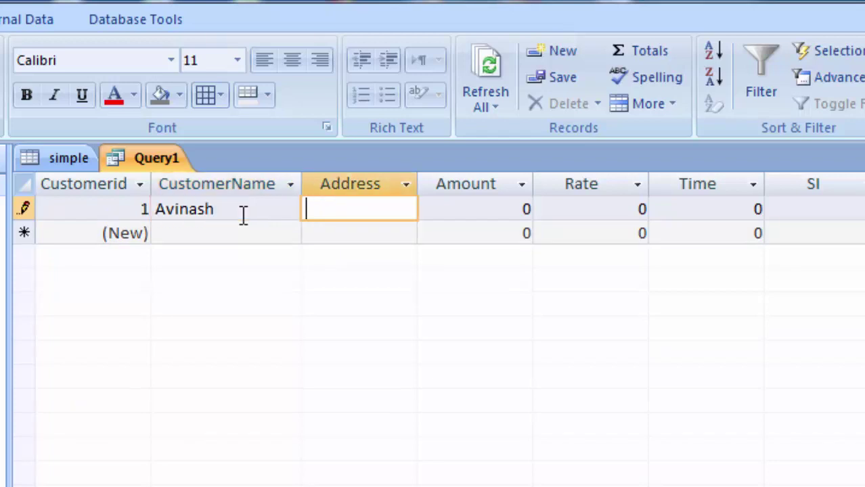
pyautogui.write('New')
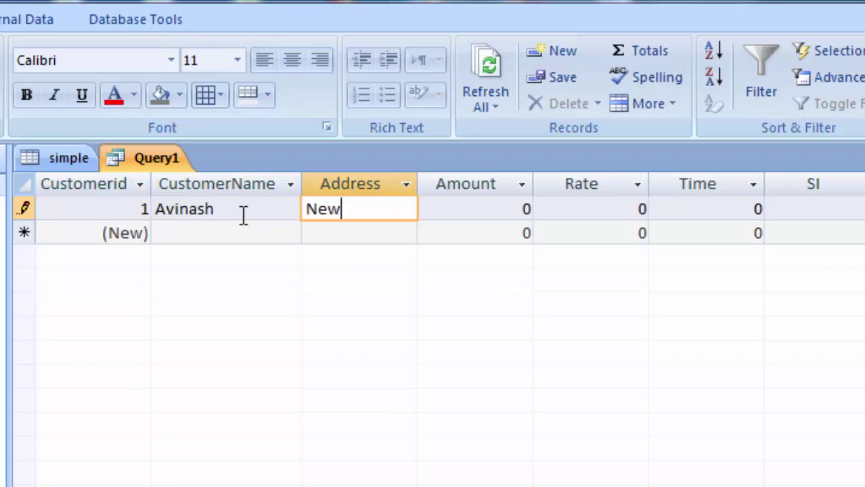
pyautogui.write(' colon')
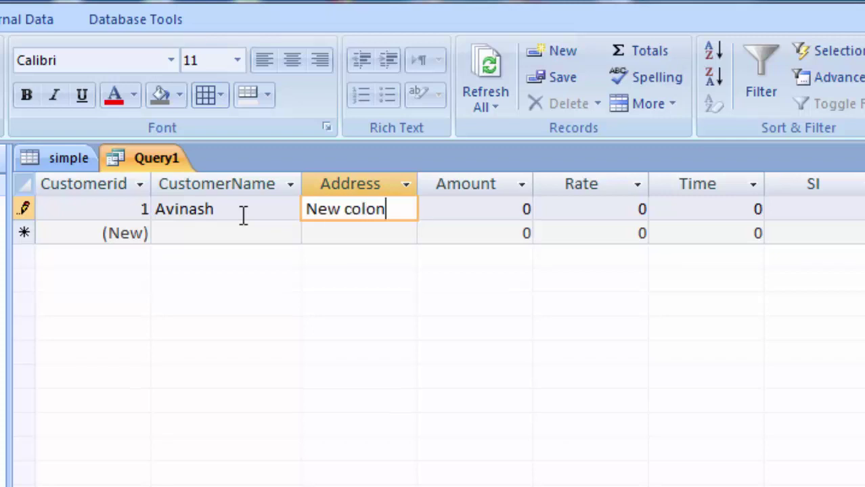
pyautogui.write('y ')
pyautogui.write('Deor')
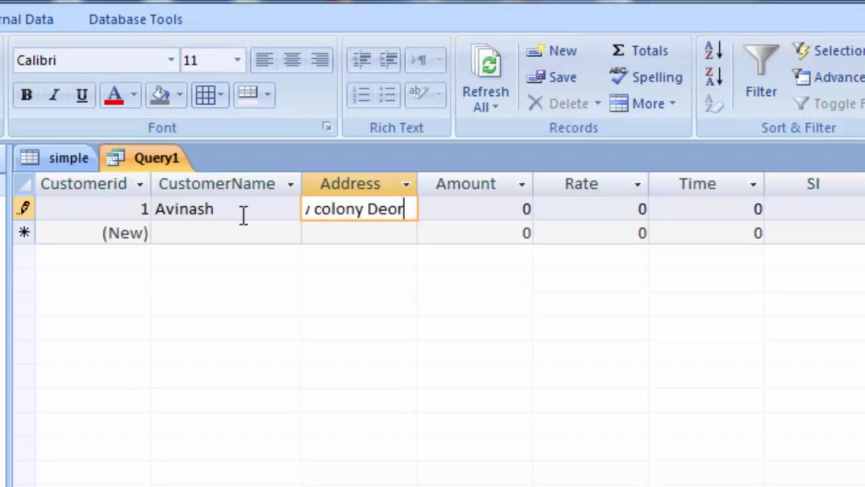
pyautogui.write('ia')
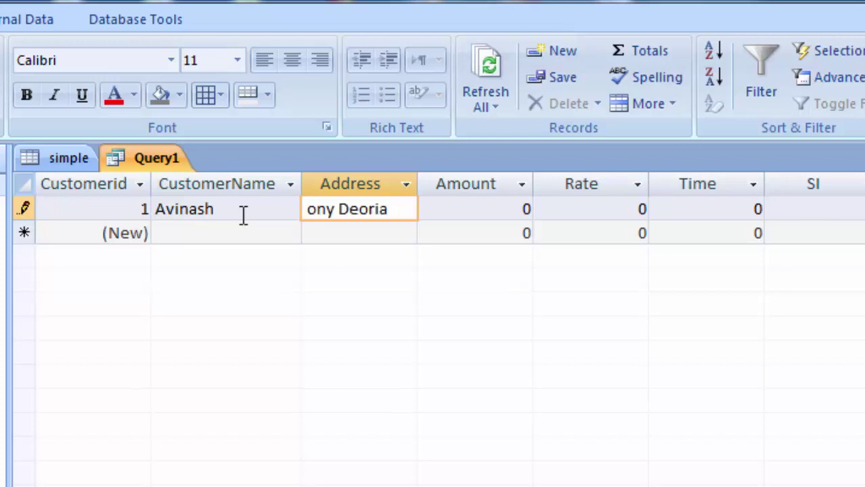
# Enter Amount 230000, Rate 5.7 and Time 1.3, then autofit the Address column.
pyautogui.click(498, 214)
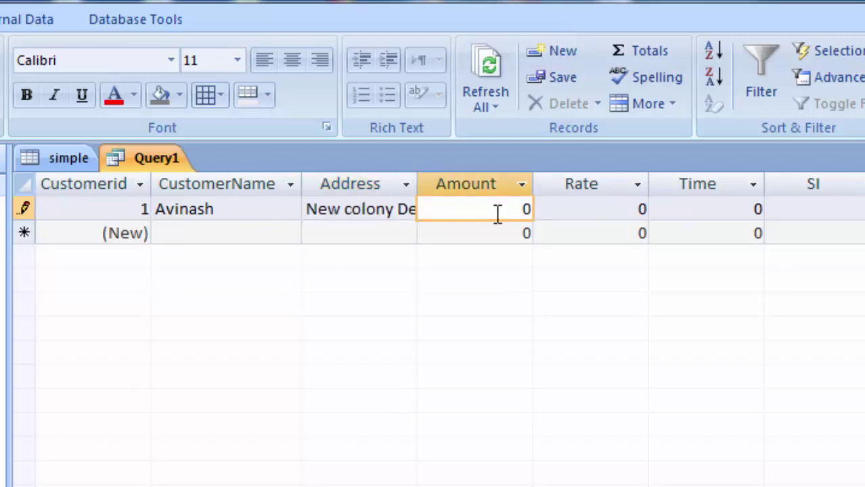
pyautogui.write('23')
pyautogui.write('0')
pyautogui.write('000')
pyautogui.click(593, 213)
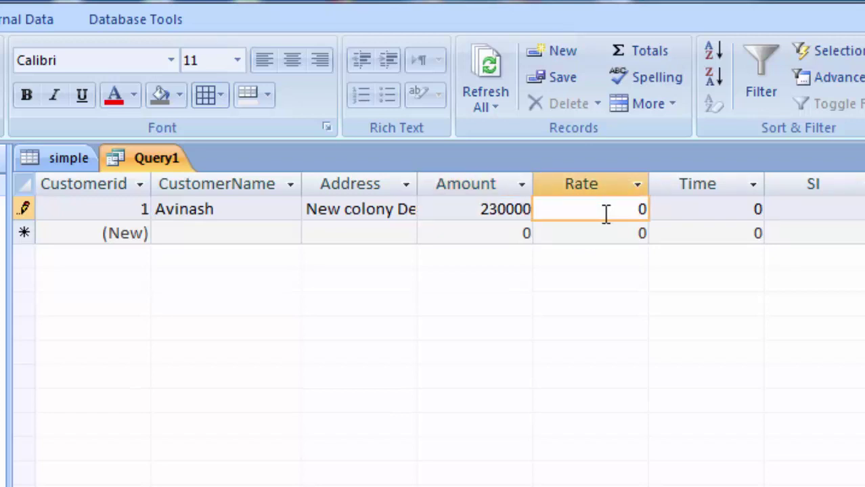
pyautogui.write('5.7')
pyautogui.press('Tab')
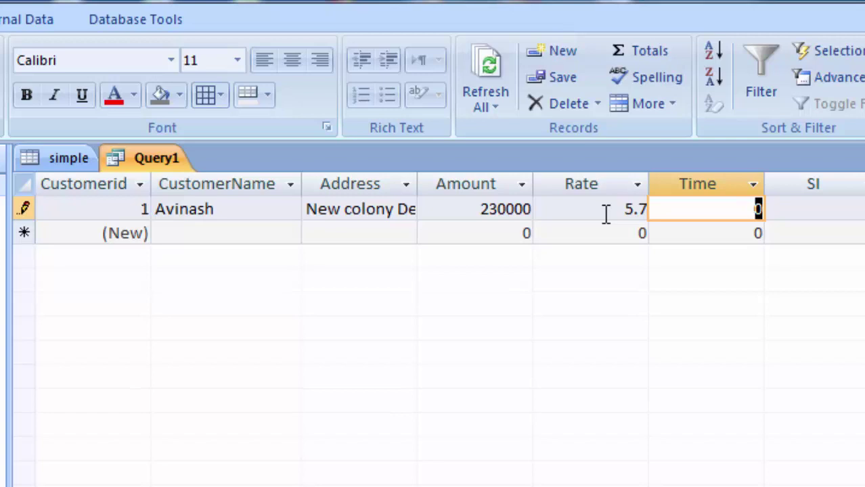
pyautogui.write('1.')
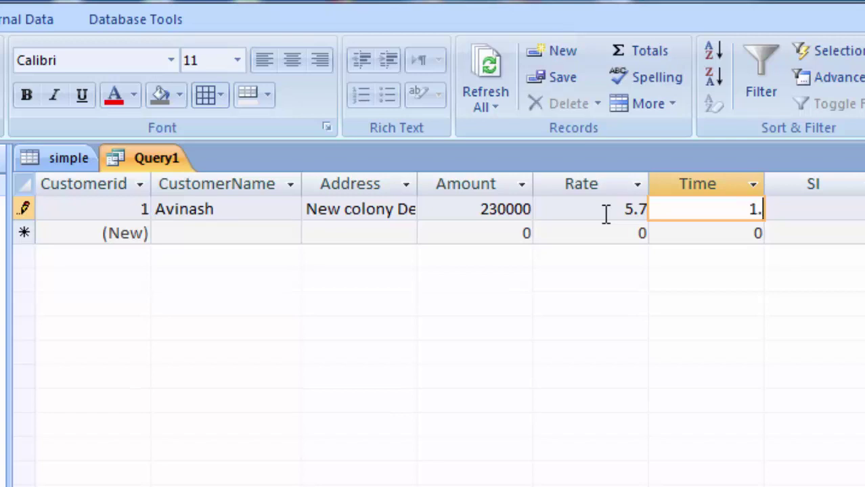
pyautogui.write('3')
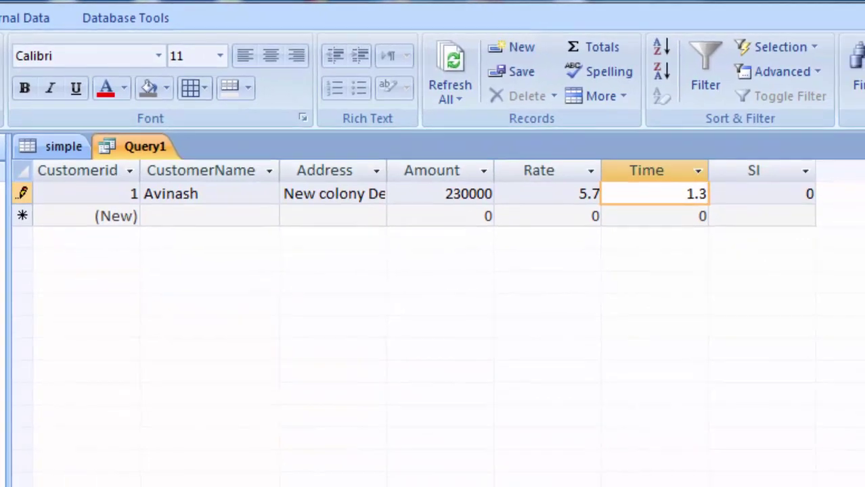
pyautogui.click(777, 190)
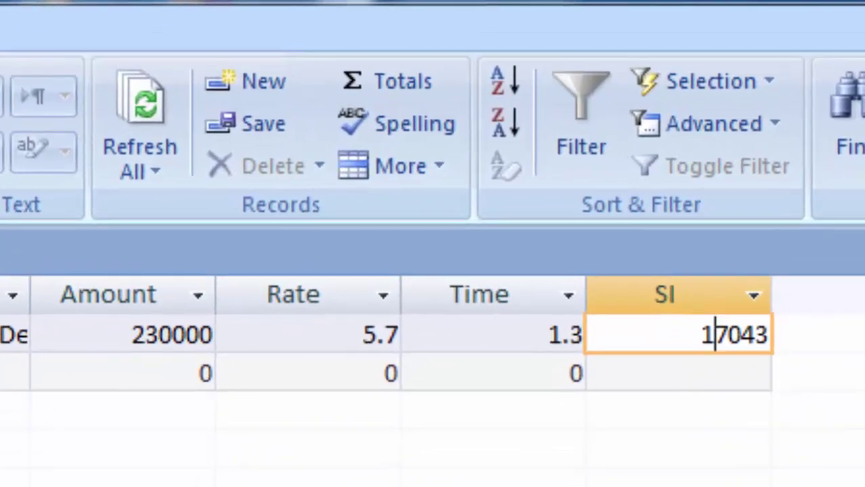
pyautogui.doubleClick(32, 295)
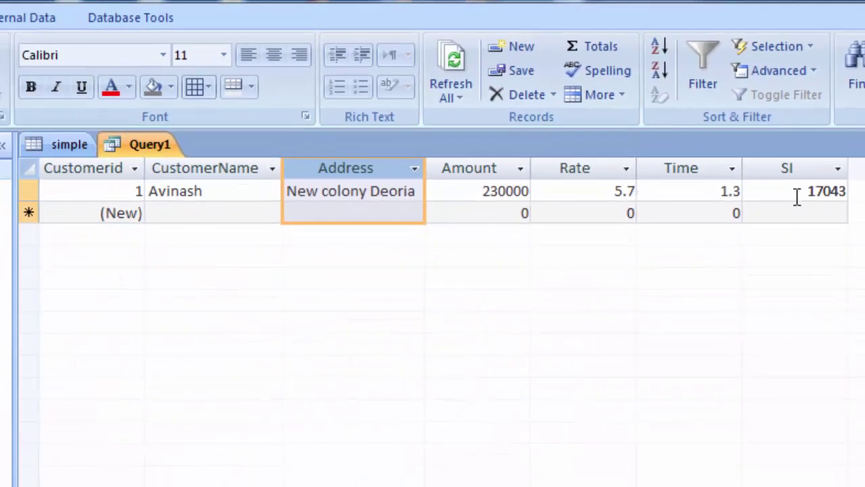
# Start a new record with the second customer's name and address.
pyautogui.click(209, 212)
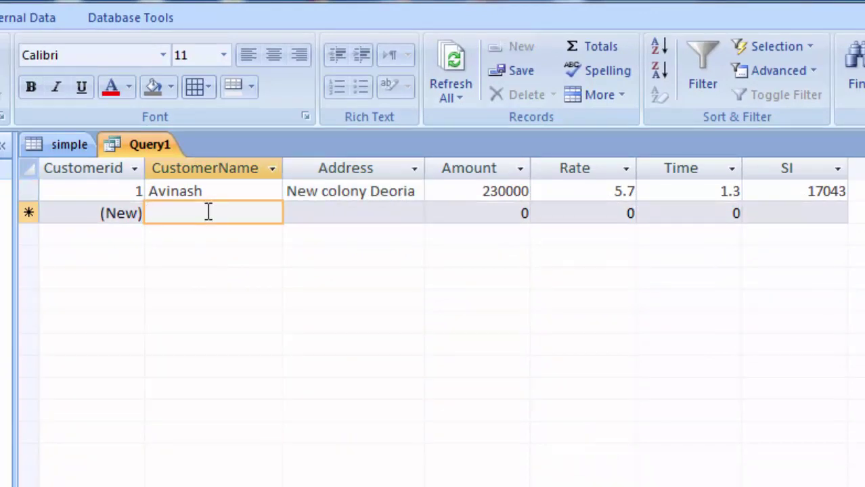
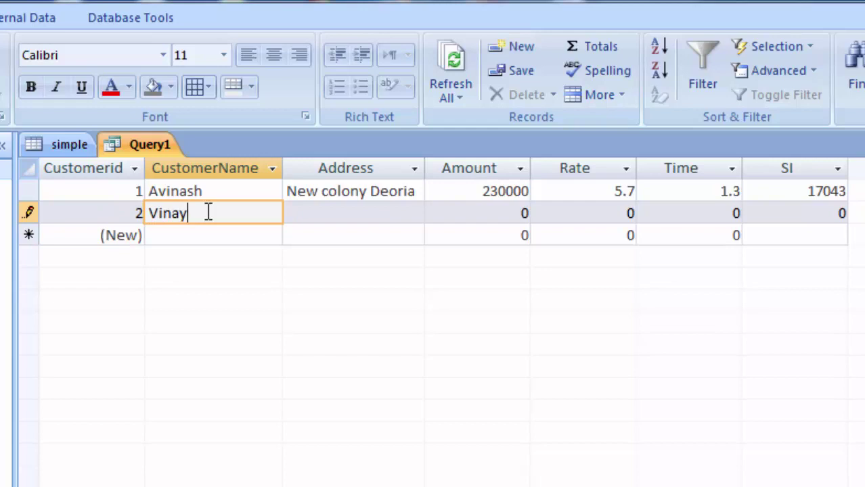
pyautogui.press('Tab')
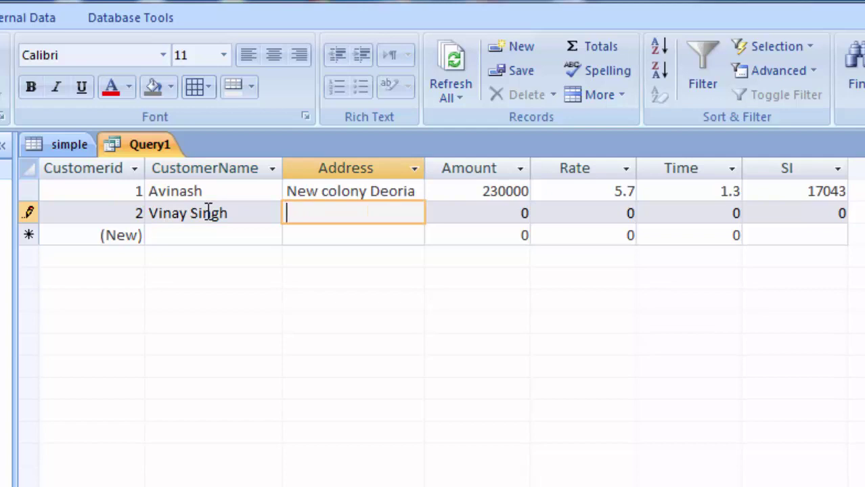
pyautogui.write('Ragha')
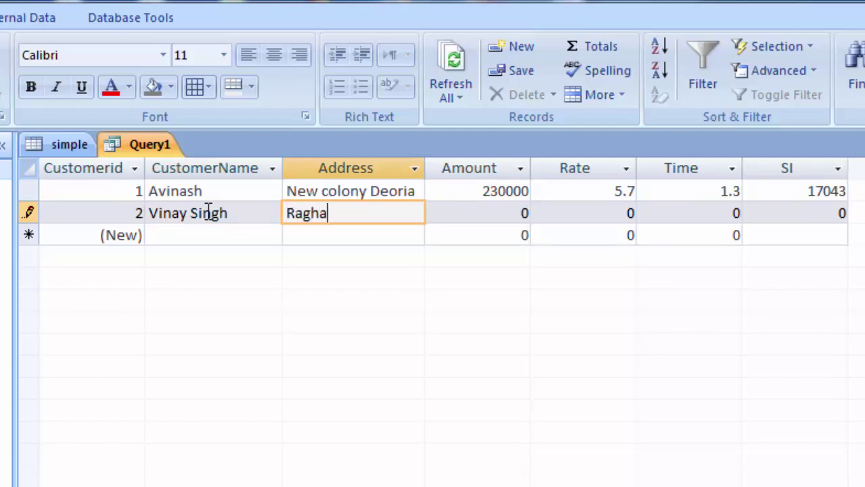
pyautogui.write('v Na')
pyautogui.write('gar')
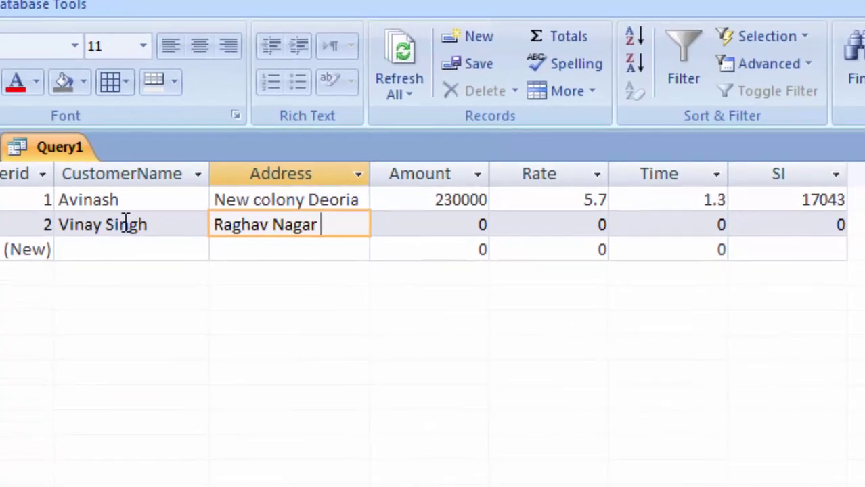
pyautogui.write(' Deori')
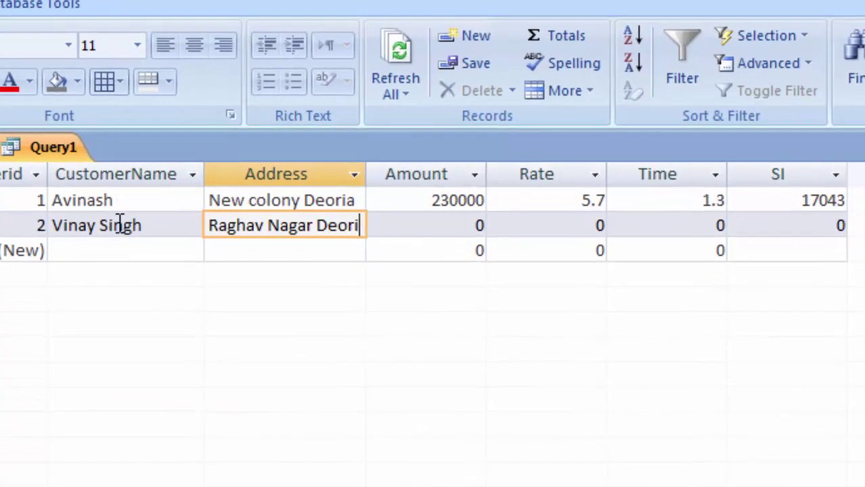
pyautogui.write('a')
pyautogui.press('Tab')
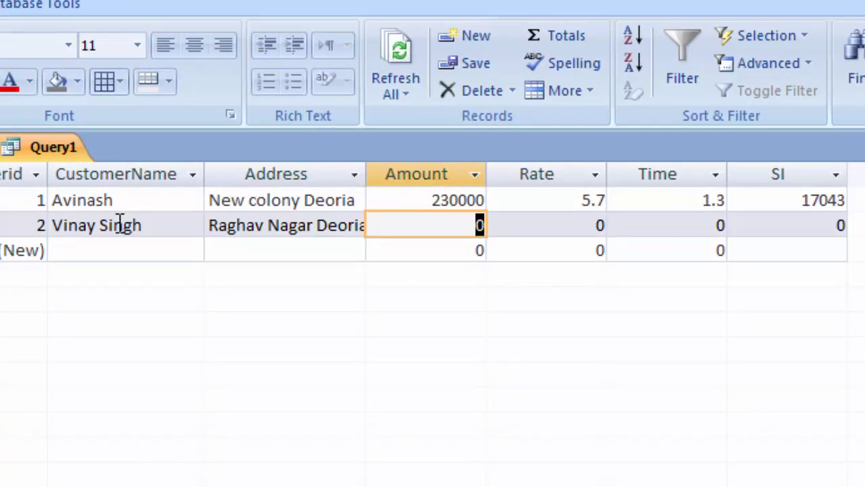
# Enter Amount 600000, Rate 7.2 and Time 4, then autofit the Address column.
pyautogui.write('6000')
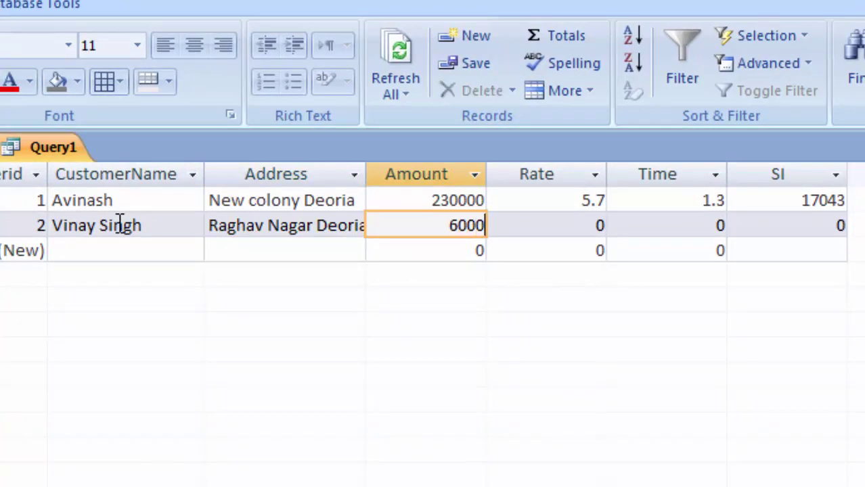
pyautogui.write('00')
pyautogui.press('Tab')
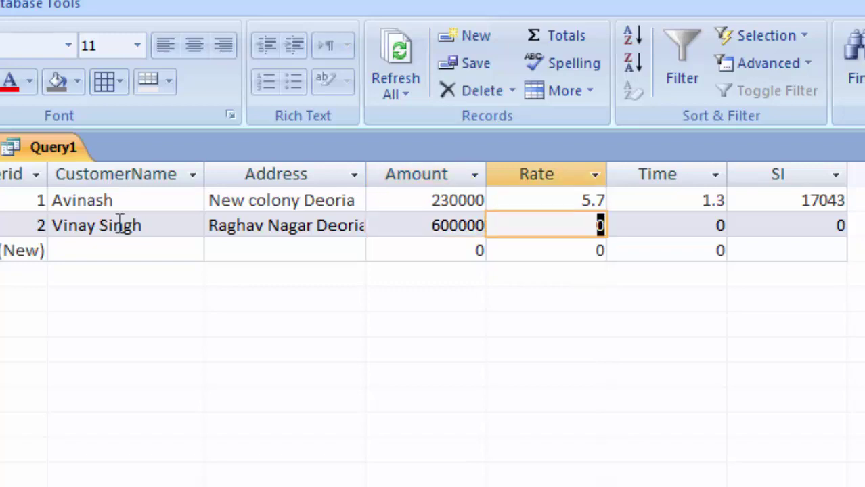
pyautogui.write('7')
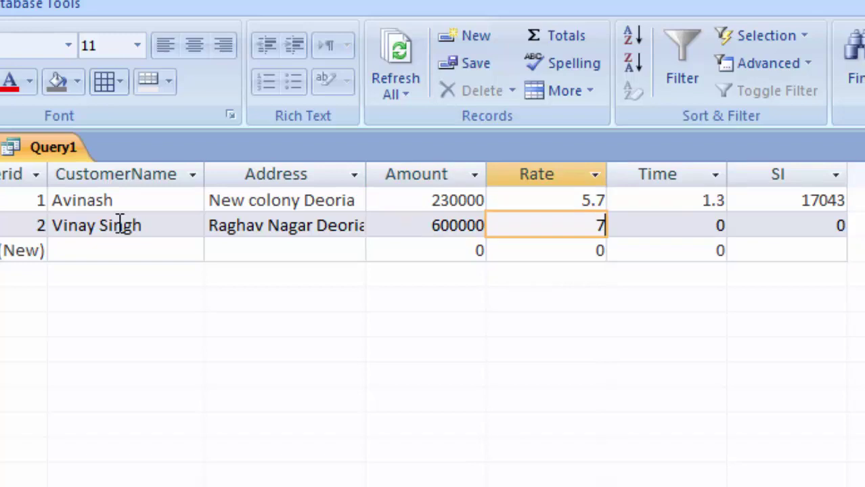
pyautogui.write('.2')
pyautogui.press('Tab')
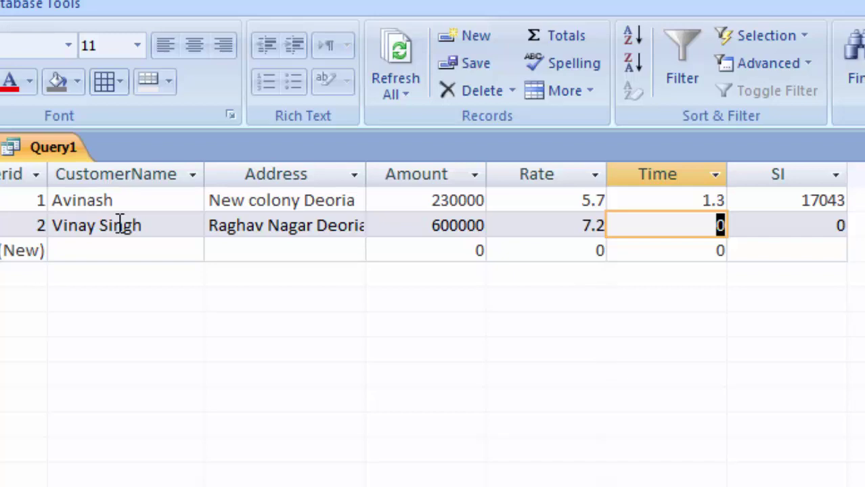
pyautogui.write('4')
pyautogui.press('Tab')
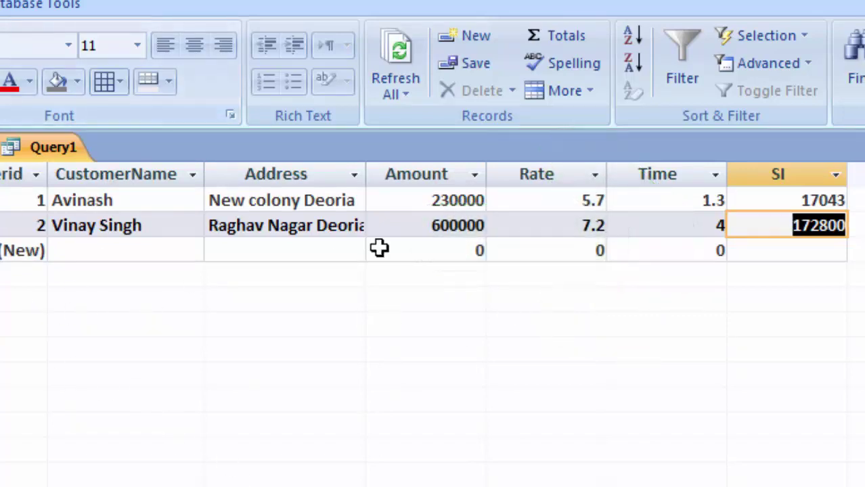
pyautogui.doubleClick(370, 174)
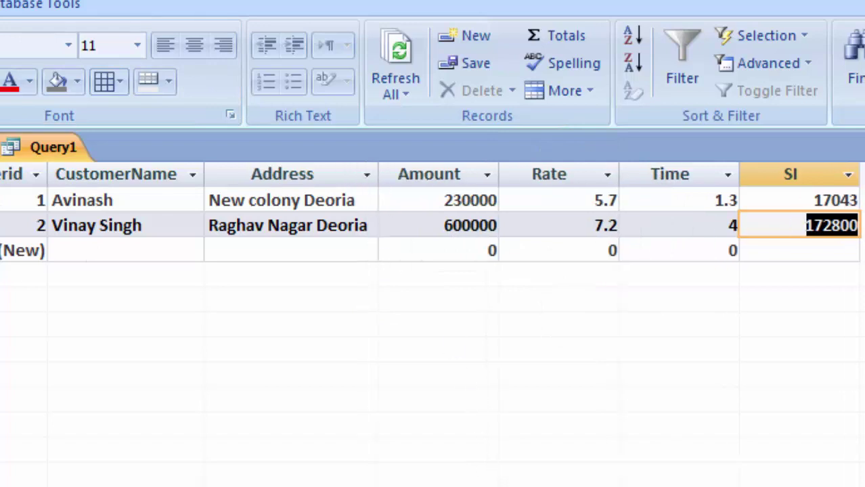